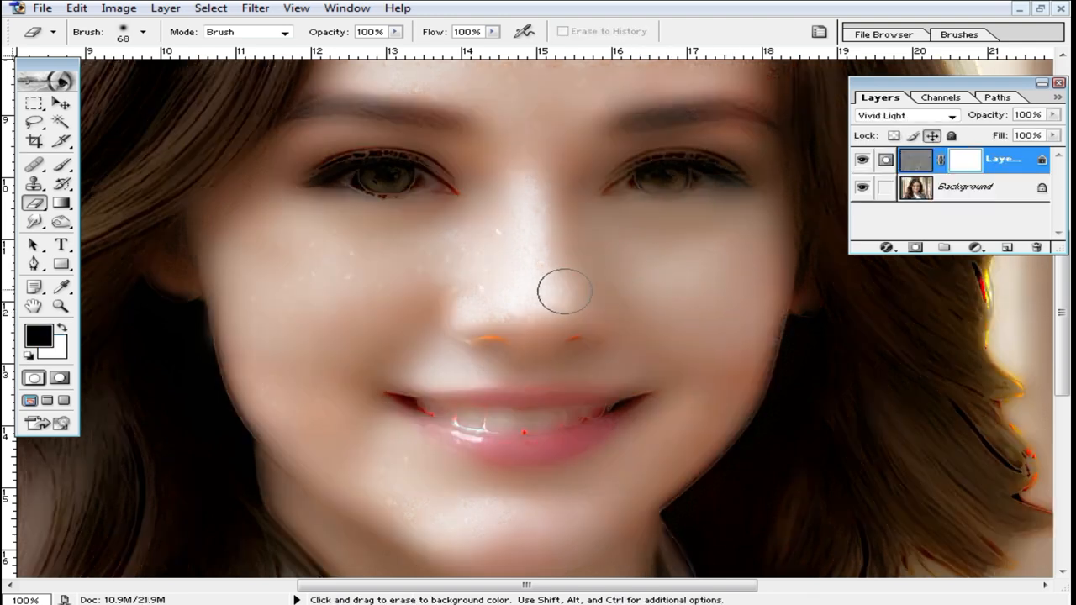
Invert the mask of the Vivid Light layer to black so the smoothing effect is hidden
click(916, 248)
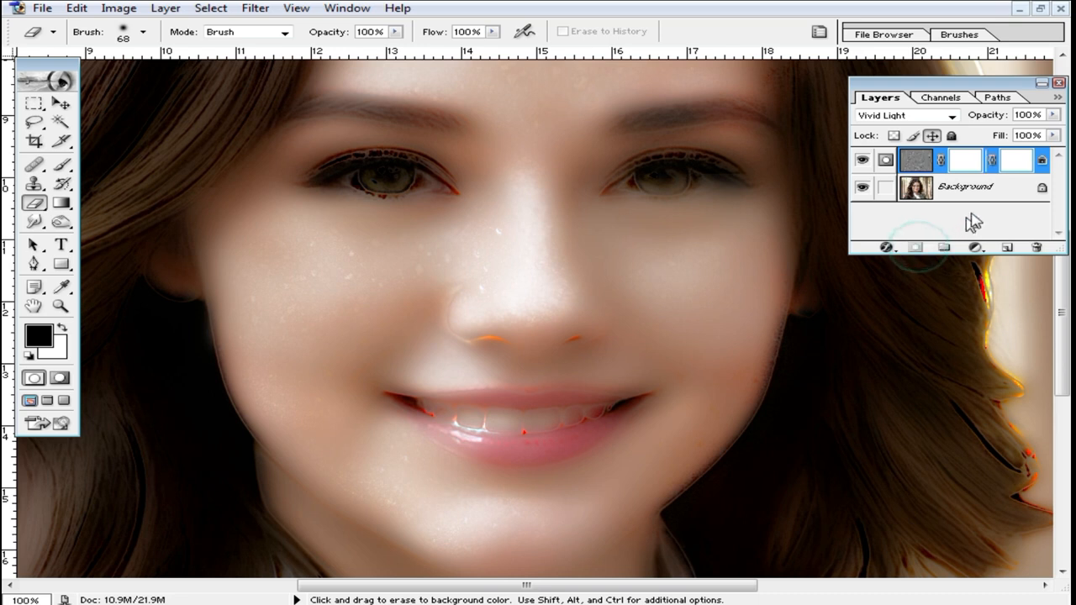
key(ctrl+z)
click(966, 163)
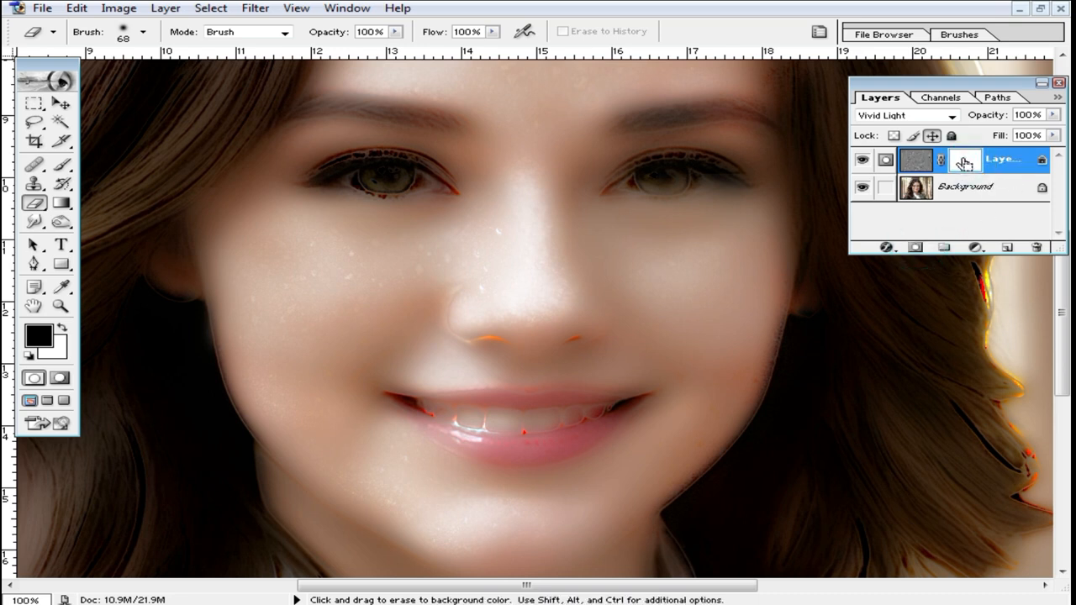
key(ctrl+i)
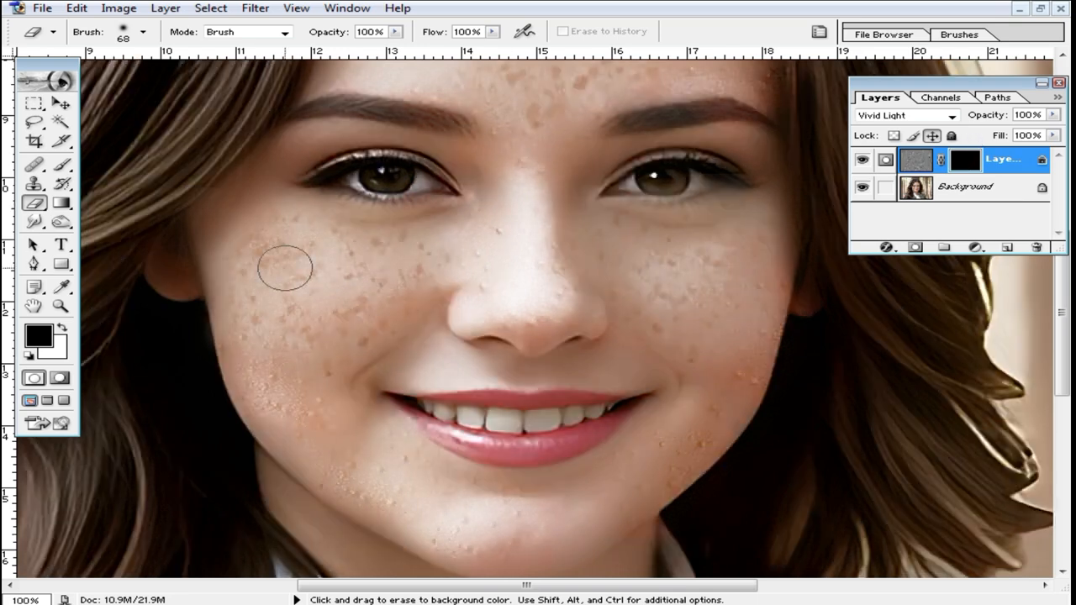
Erase on the layer mask over the cheeks, nose, chin and forehead to reveal the skin smoothing there
mouse_move(373, 274)
mouse_down()
mouse_move(319, 311)
mouse_move(411, 276)
mouse_move(281, 374)
mouse_move(348, 455)
mouse_move(282, 354)
mouse_move(381, 302)
mouse_move(273, 250)
mouse_move(469, 249)
mouse_move(378, 236)
mouse_move(338, 306)
mouse_move(244, 327)
mouse_move(344, 480)
mouse_move(379, 491)
mouse_move(333, 412)
mouse_move(404, 343)
mouse_move(545, 305)
mouse_move(528, 165)
mouse_move(610, 262)
mouse_move(663, 276)
mouse_move(642, 283)
mouse_move(746, 232)
mouse_move(645, 318)
mouse_move(712, 350)
mouse_move(743, 265)
mouse_move(719, 422)
mouse_move(551, 525)
mouse_move(390, 514)
mouse_move(483, 503)
mouse_move(391, 436)
mouse_move(349, 384)
mouse_up()
scroll(474, 283, up, 2)
mouse_move(522, 287)
mouse_down()
mouse_move(504, 75)
mouse_move(442, 171)
mouse_up()
mouse_move(571, 68)
mouse_down()
mouse_move(521, 104)
mouse_move(599, 68)
mouse_move(681, 124)
mouse_move(596, 176)
mouse_move(631, 199)
mouse_move(757, 180)
mouse_move(504, 185)
mouse_move(476, 149)
mouse_move(487, 176)
mouse_up()
click(476, 305)
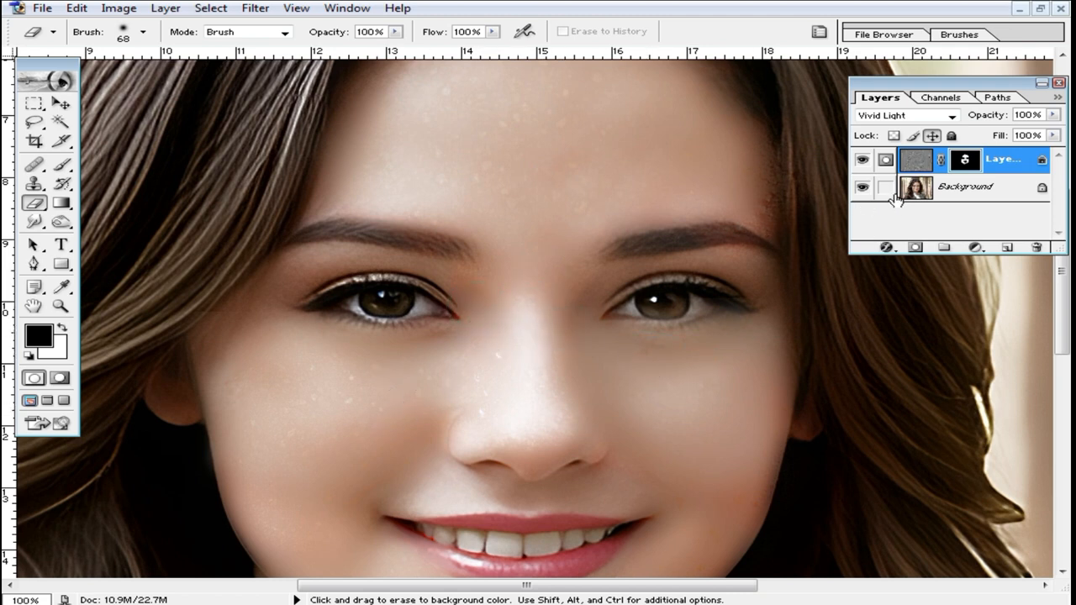
Hide and delete the masked Vivid Light layer above the Background
right_click(925, 160)
click(751, 163)
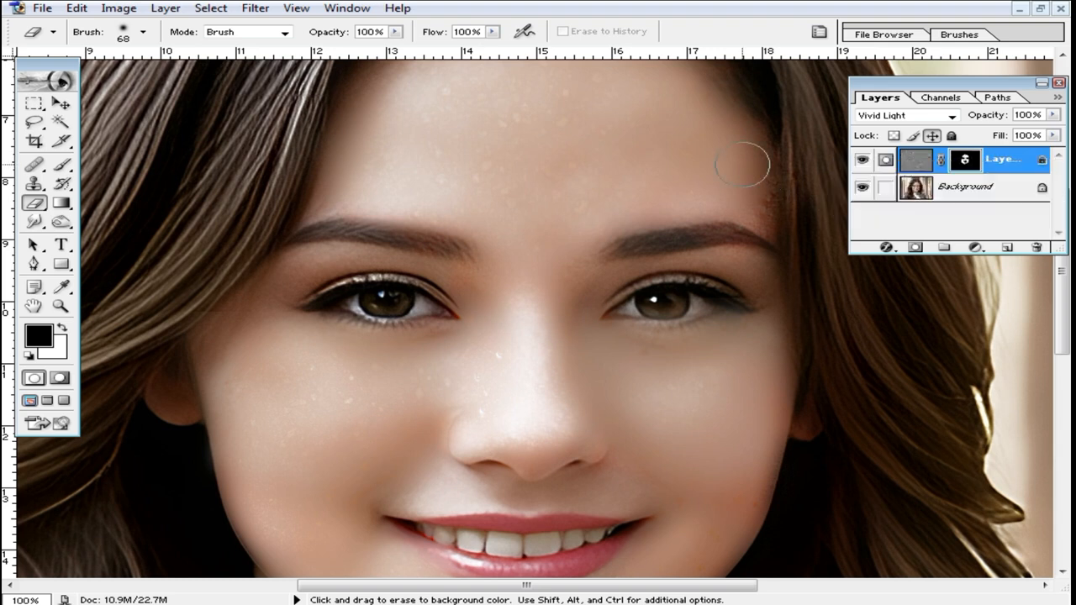
click(865, 162)
right_click(1015, 164)
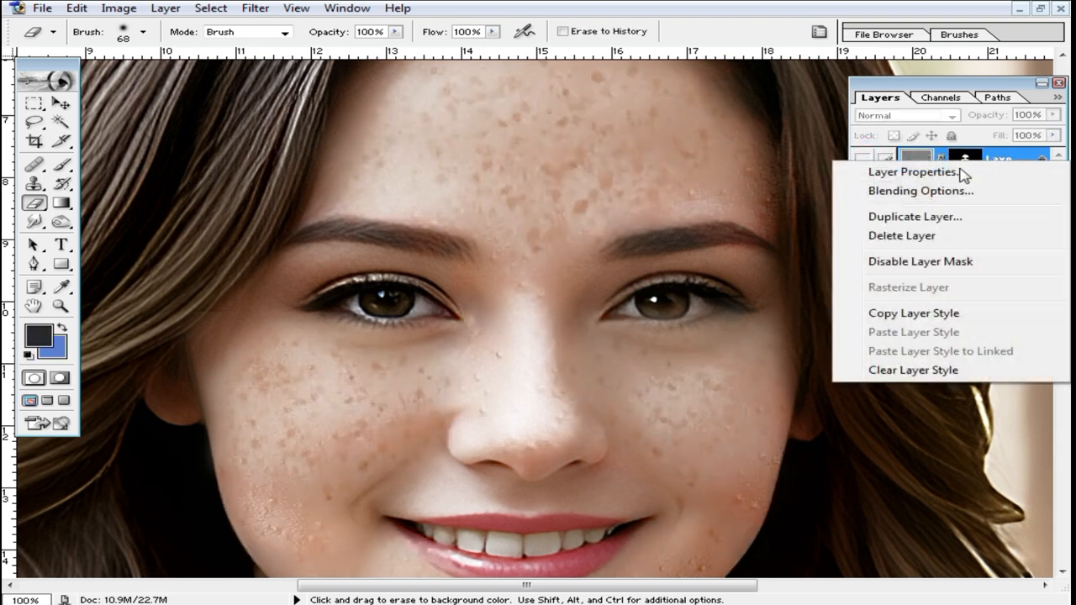
click(925, 236)
click(463, 233)
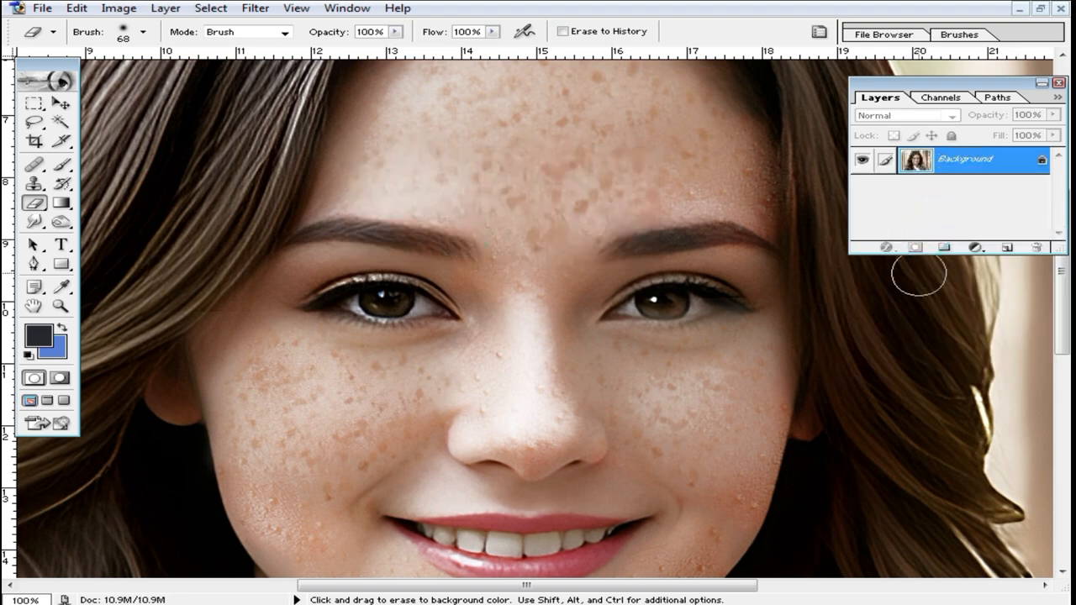
Close the portrait and reopen output.png in a maximized window, enlarged to about 33%
alt+click(610, 342)
alt+click(613, 348)
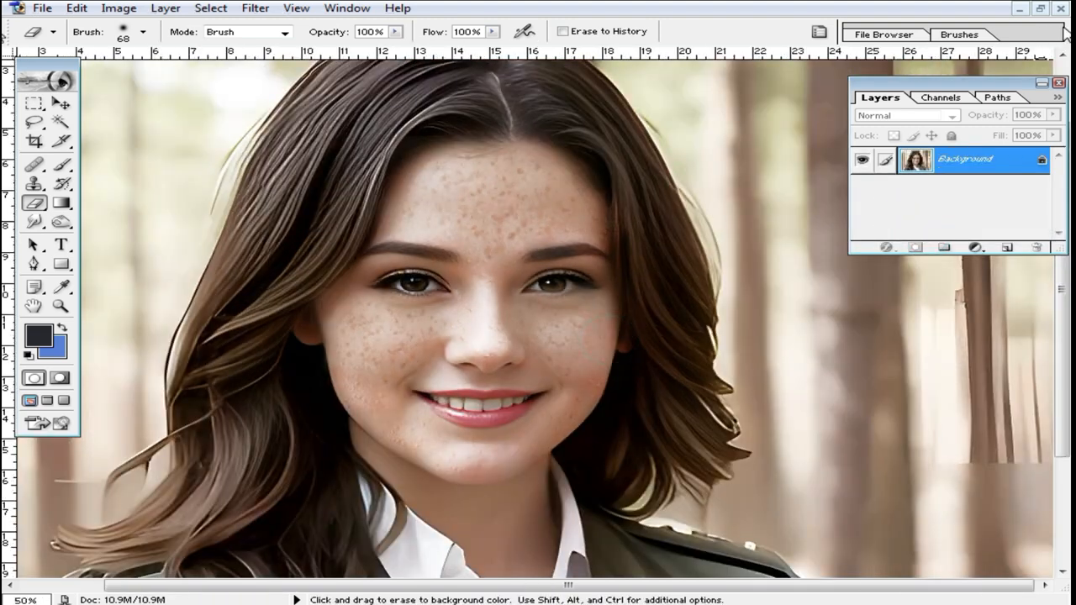
click(1061, 8)
click(533, 233)
double_click(614, 273)
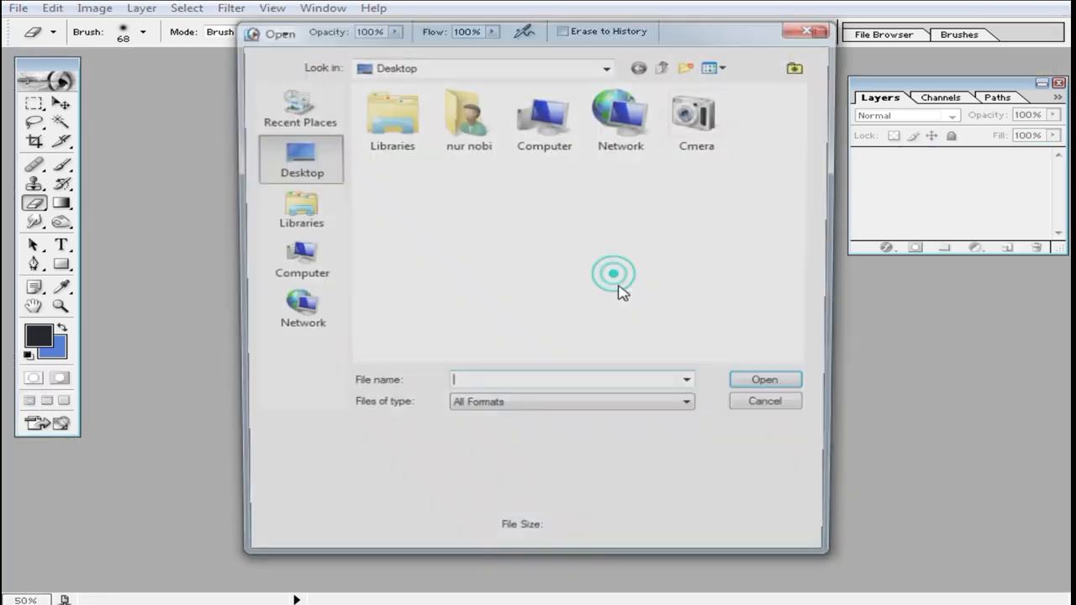
double_click(545, 210)
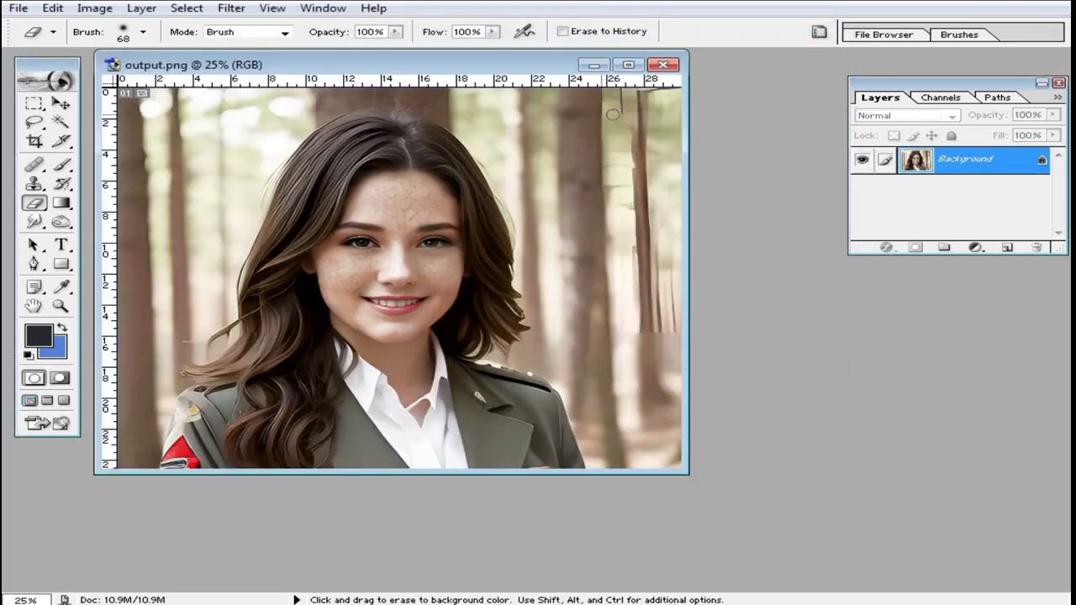
double_click(500, 65)
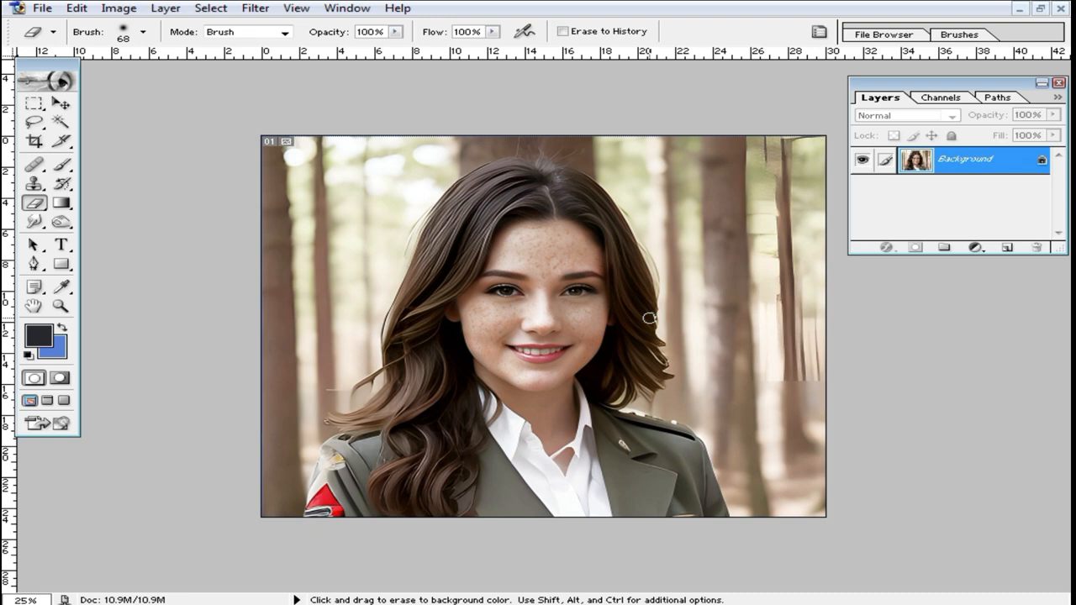
scroll(648, 319, up, 3)
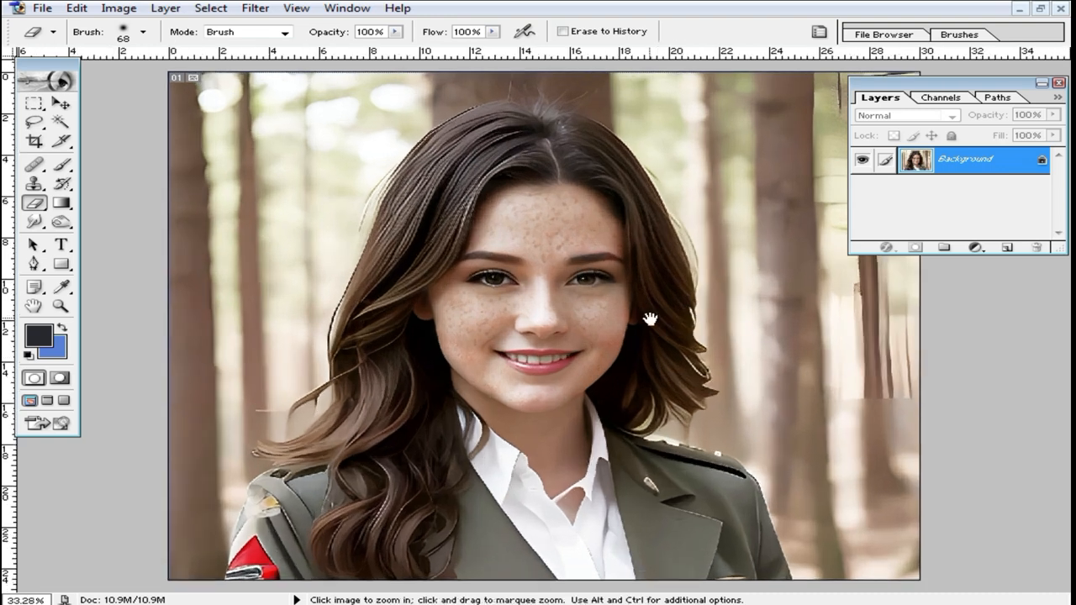
Show the Actions palette below the Layers palette and collapse its expanded actions and sets
click(346, 9)
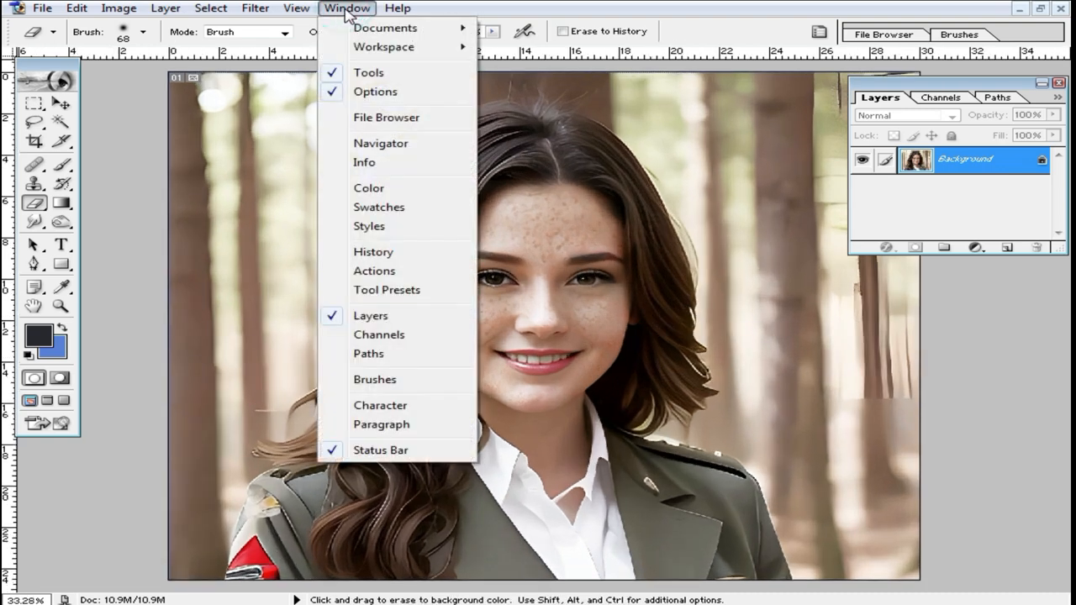
click(397, 281)
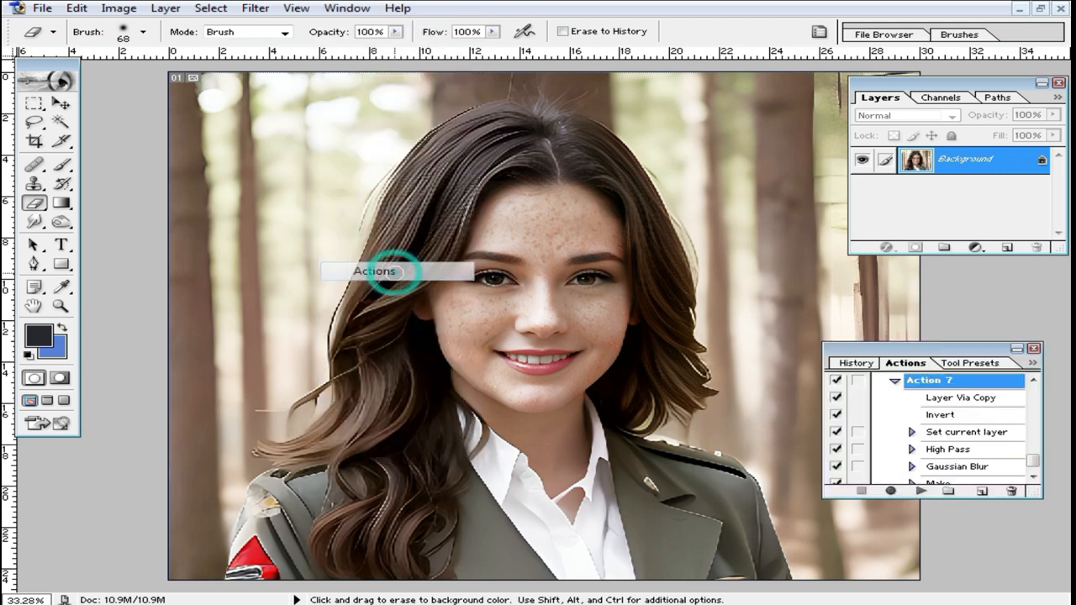
drag(942, 348, 944, 303)
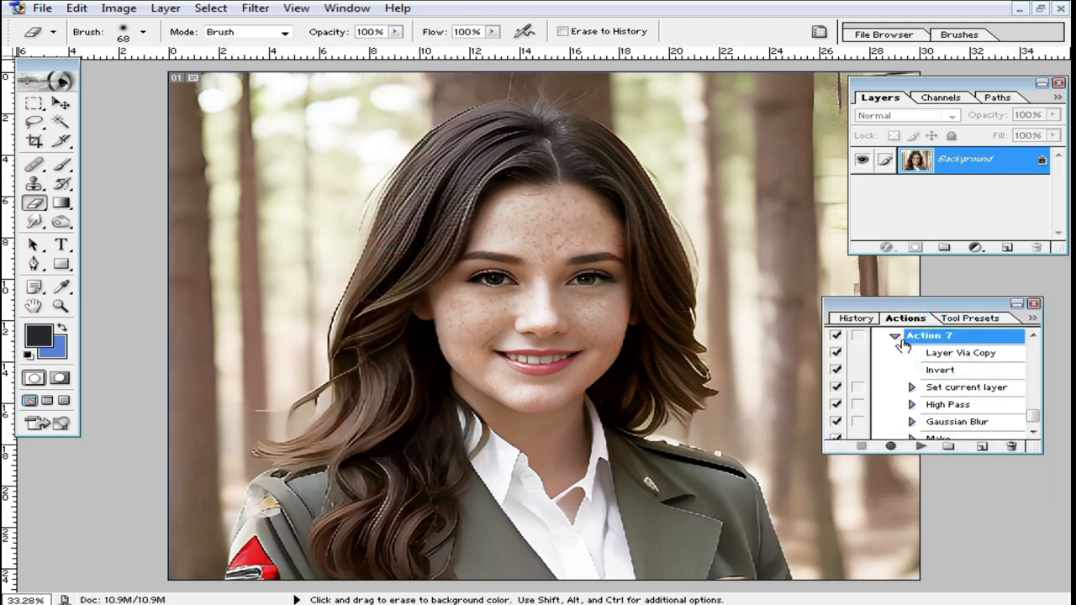
click(895, 335)
scroll(914, 392, up, 2)
scroll(914, 391, up, 3)
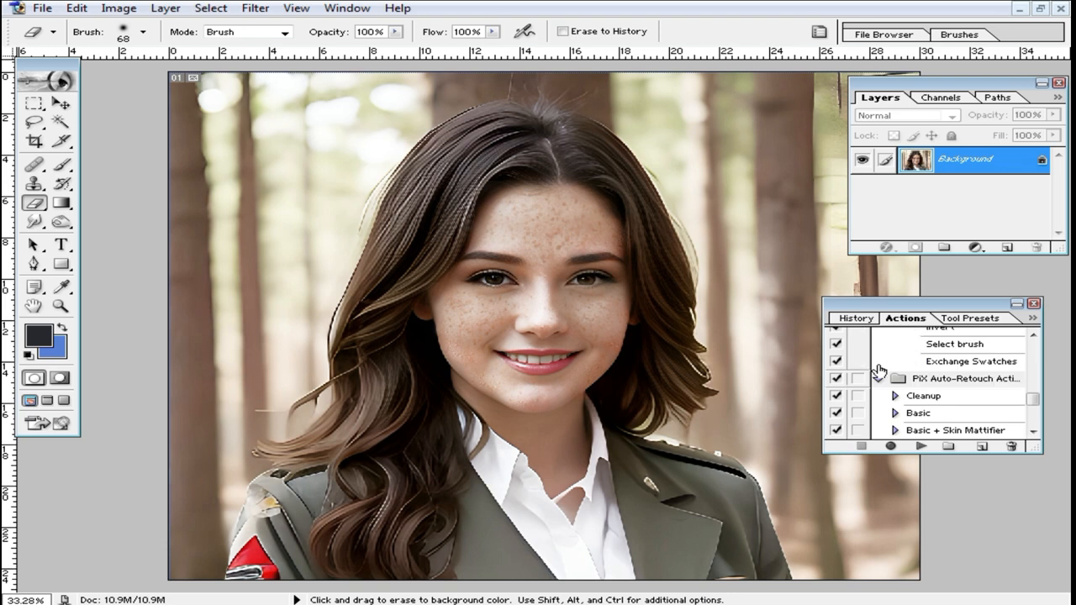
click(879, 397)
scroll(889, 392, up, 1)
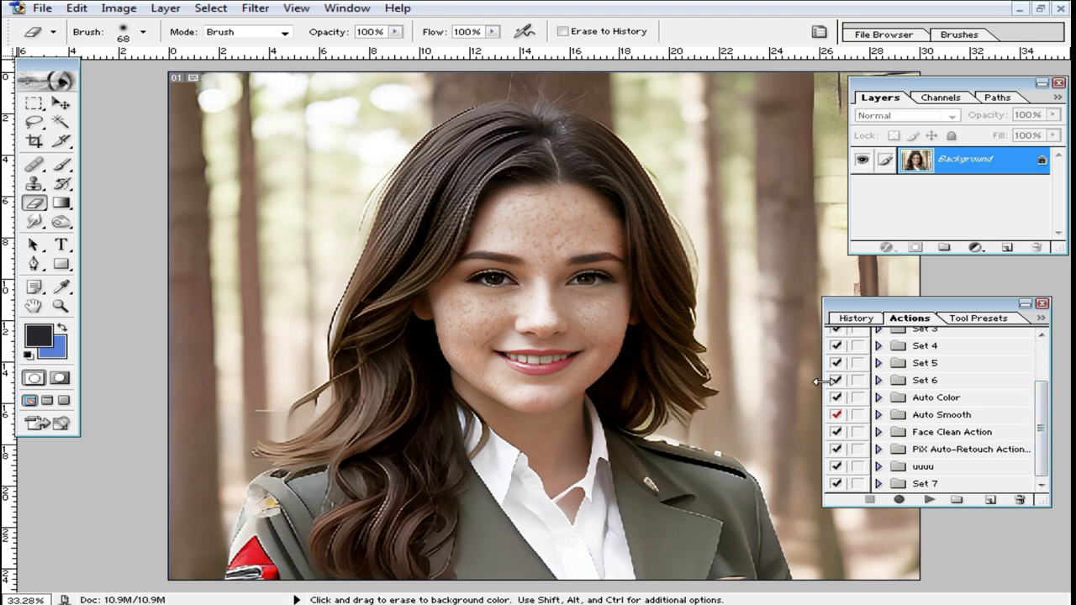
Create the action set Set 8 and start recording Action 8 in it with function key F10 and no color
click(958, 501)
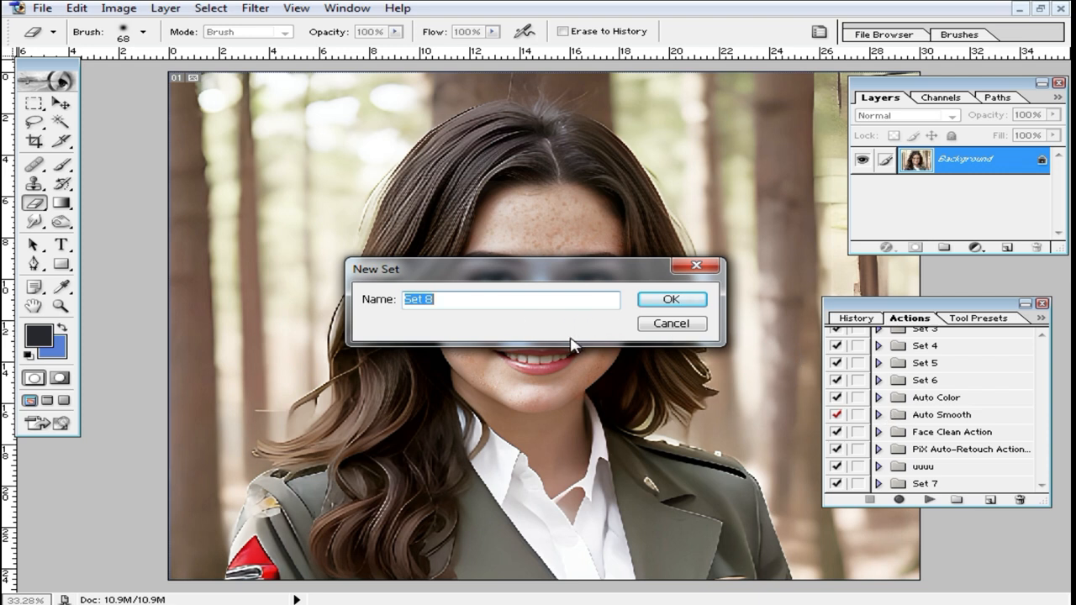
click(687, 301)
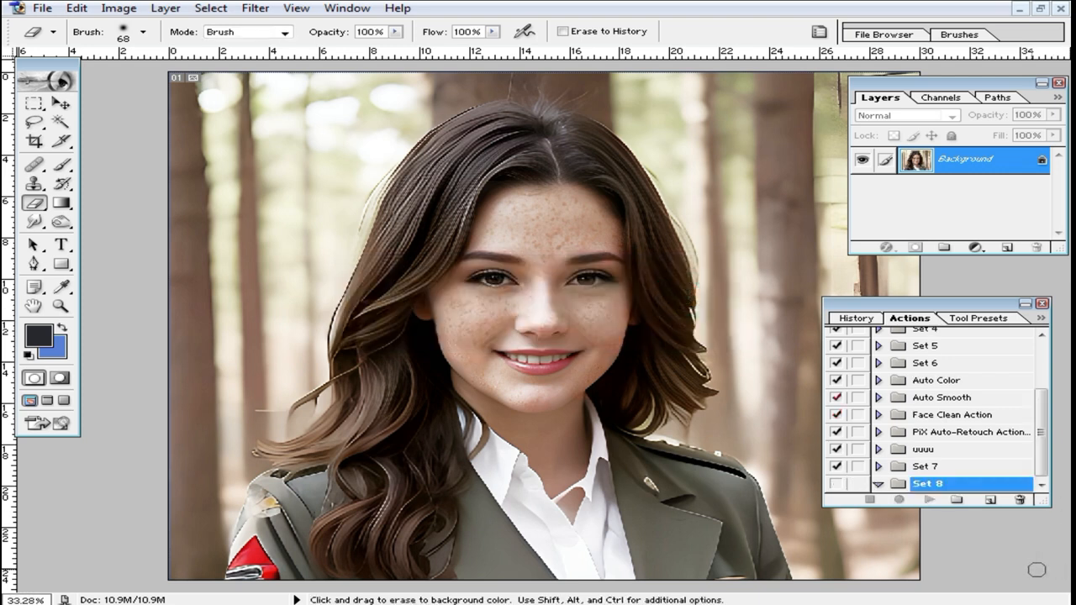
click(989, 503)
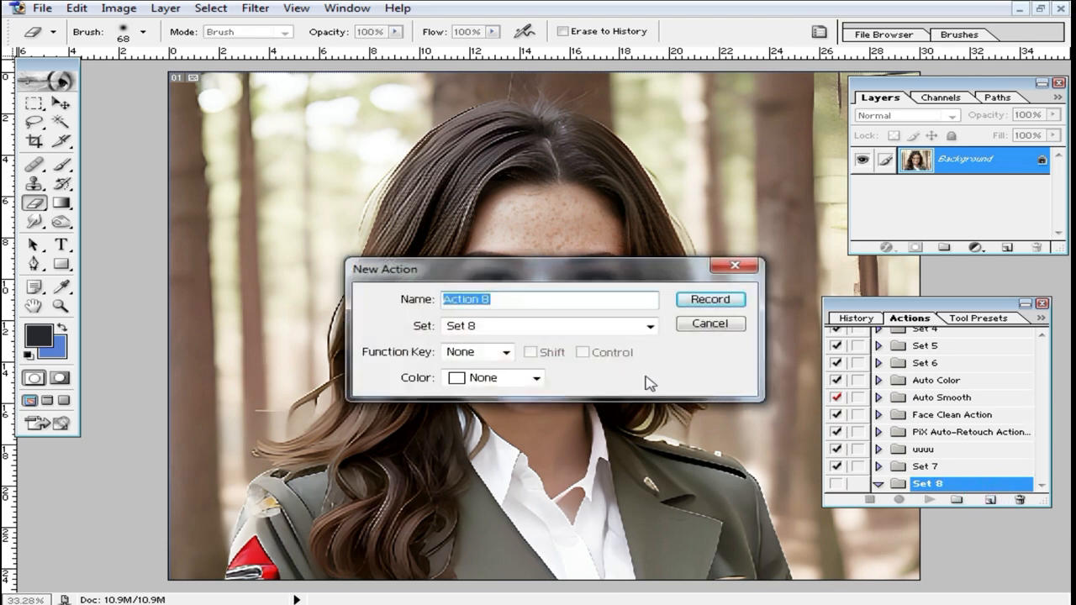
click(507, 354)
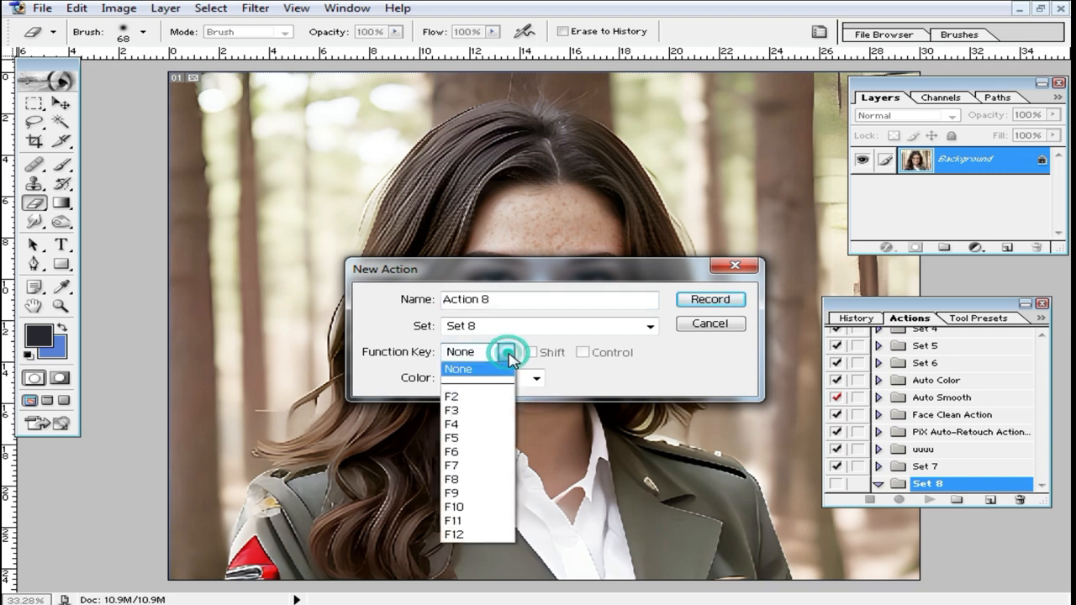
click(487, 513)
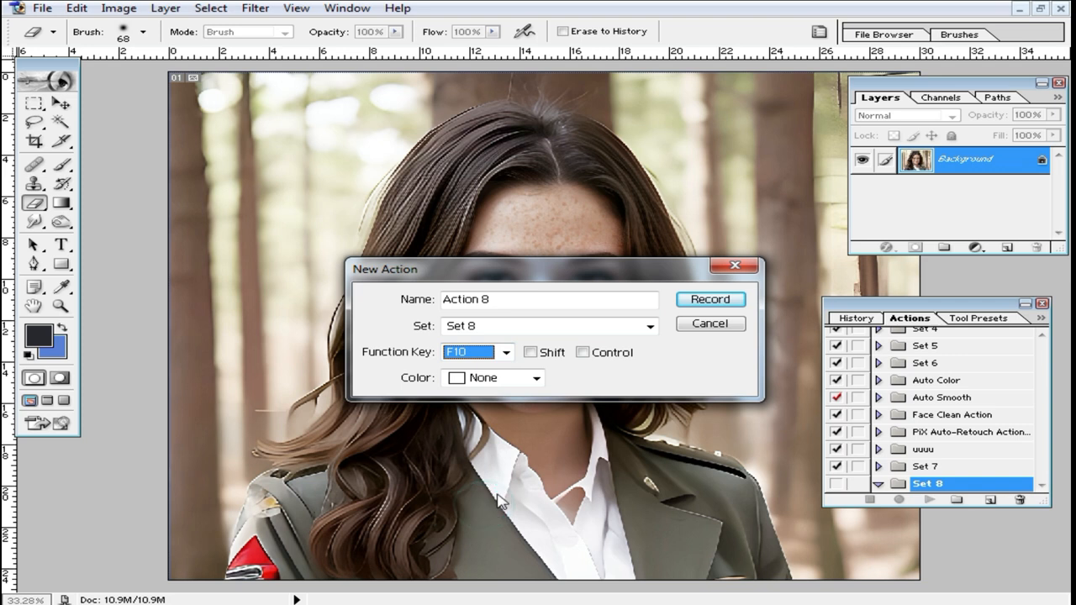
click(518, 386)
click(536, 378)
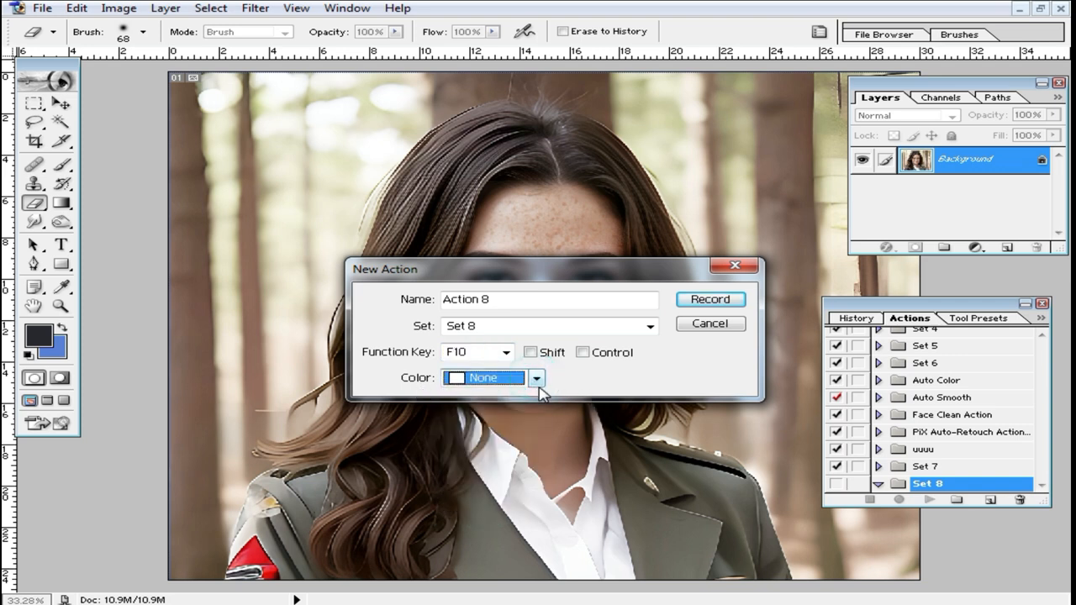
click(721, 306)
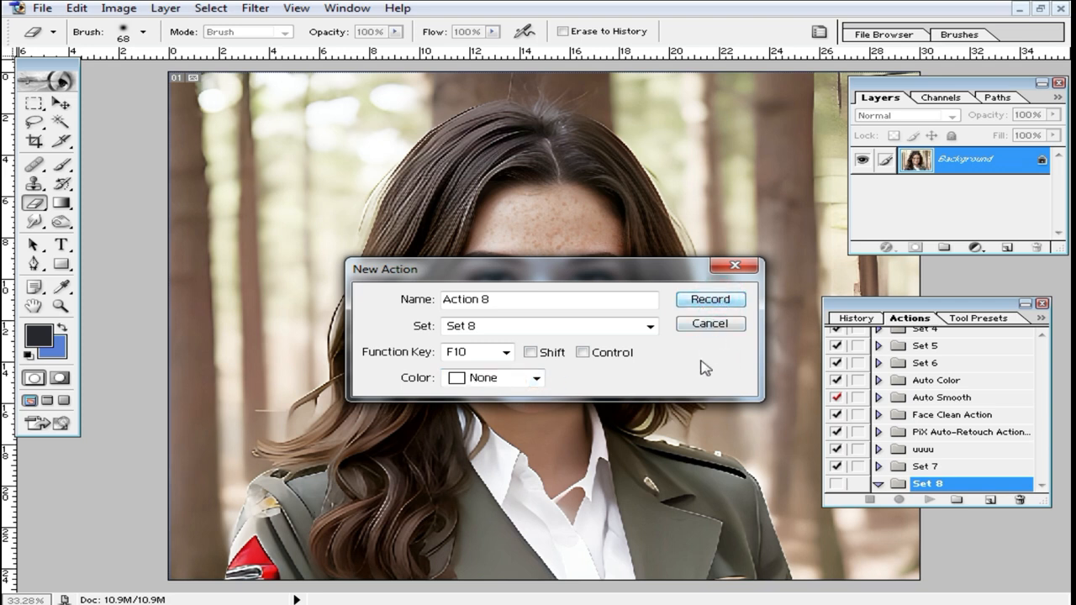
click(507, 353)
click(507, 354)
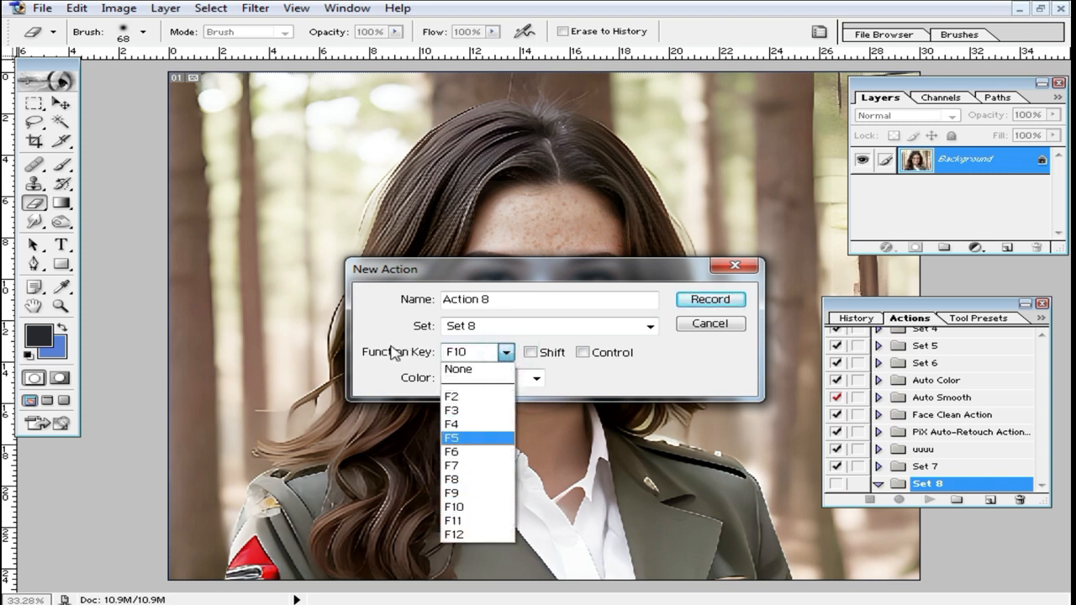
click(485, 507)
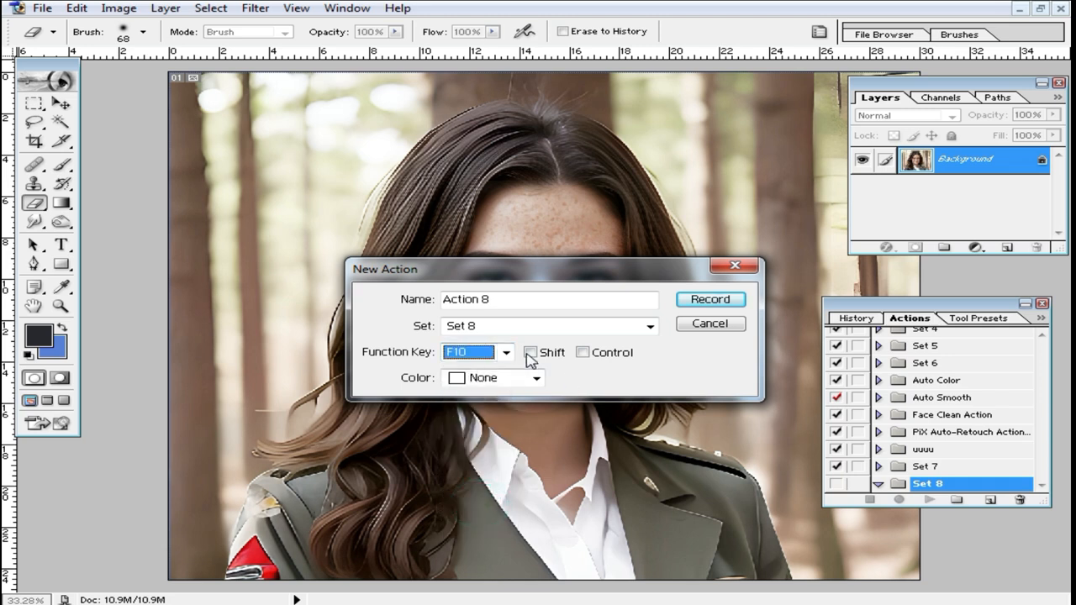
click(719, 304)
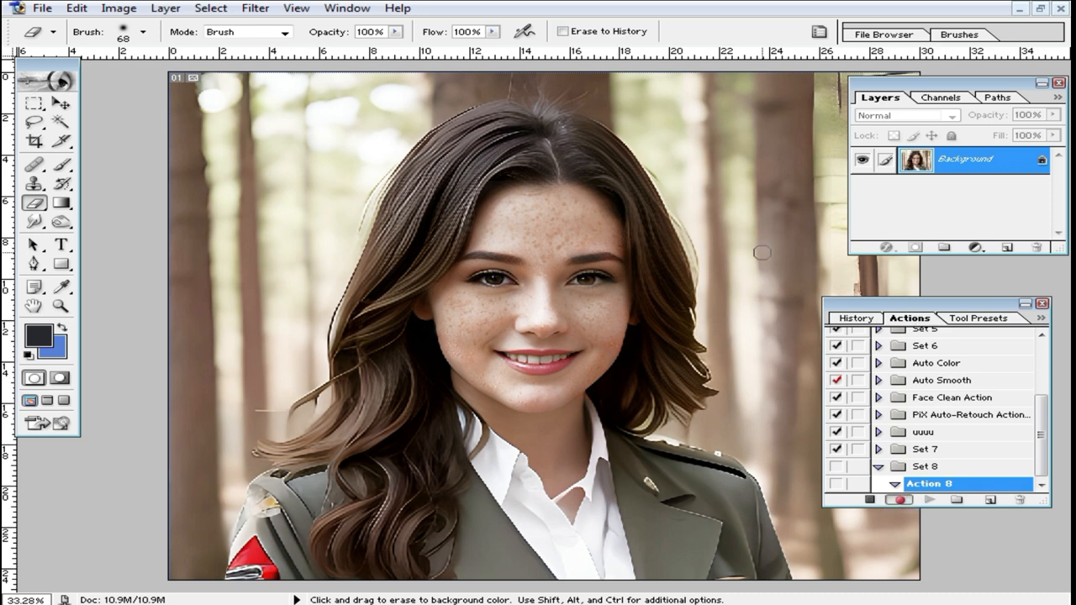
Switch to the Move tool and duplicate the Background layer under the name eee
click(923, 199)
click(67, 108)
click(697, 161)
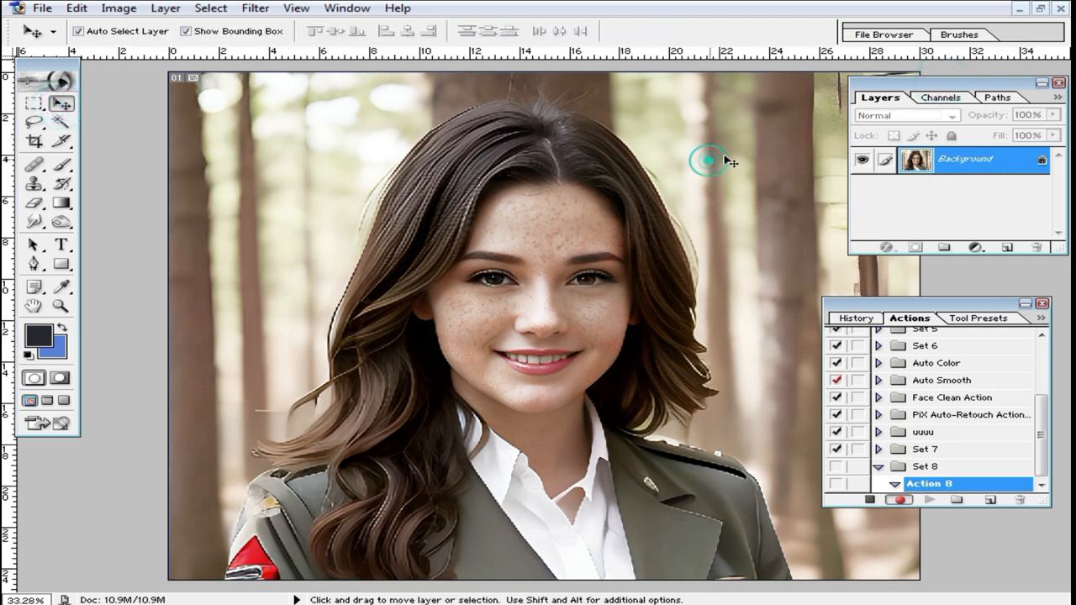
right_click(974, 163)
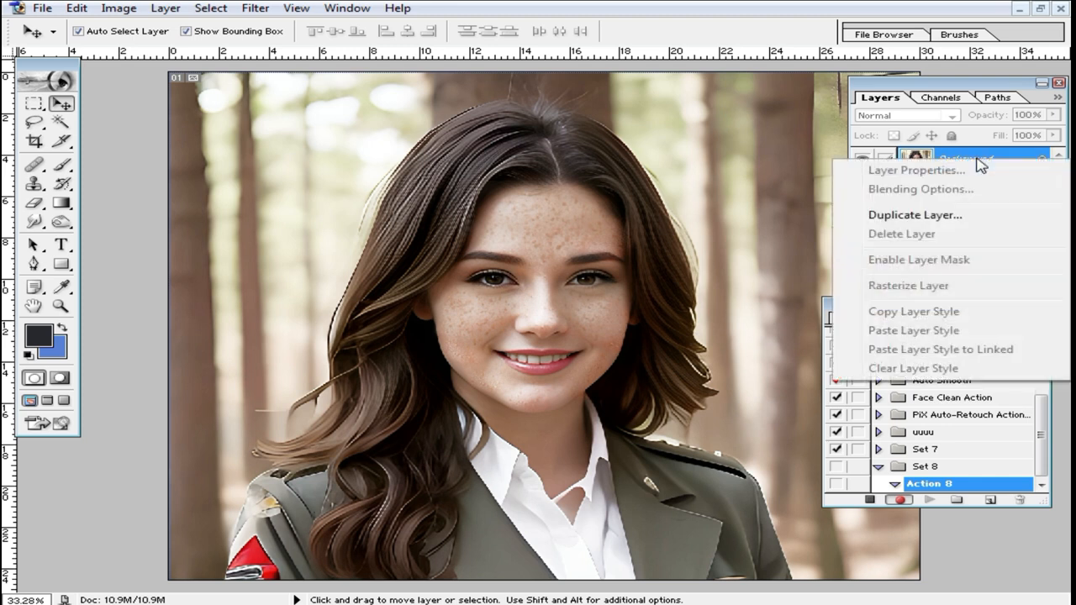
click(965, 214)
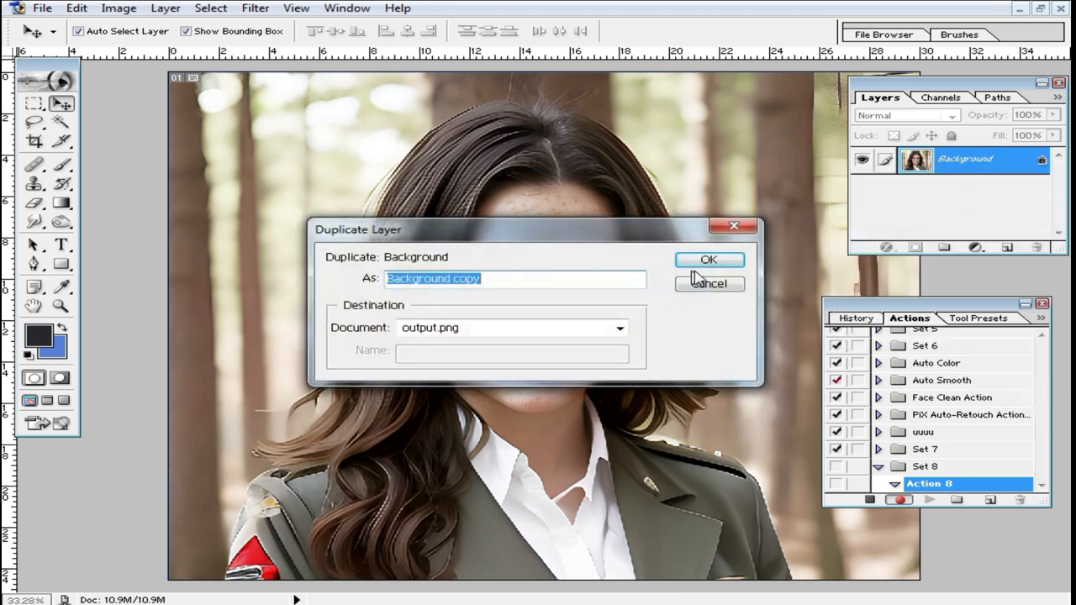
click(479, 278)
drag(479, 278, 355, 284)
text(sss)
click(708, 261)
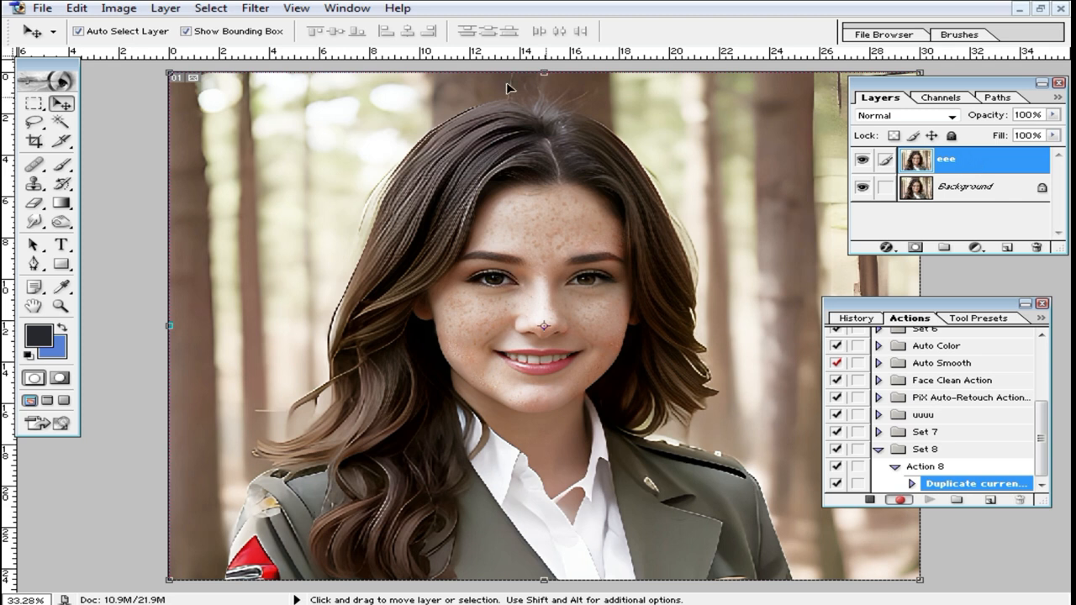
Invert the colors of the eee layer
click(118, 8)
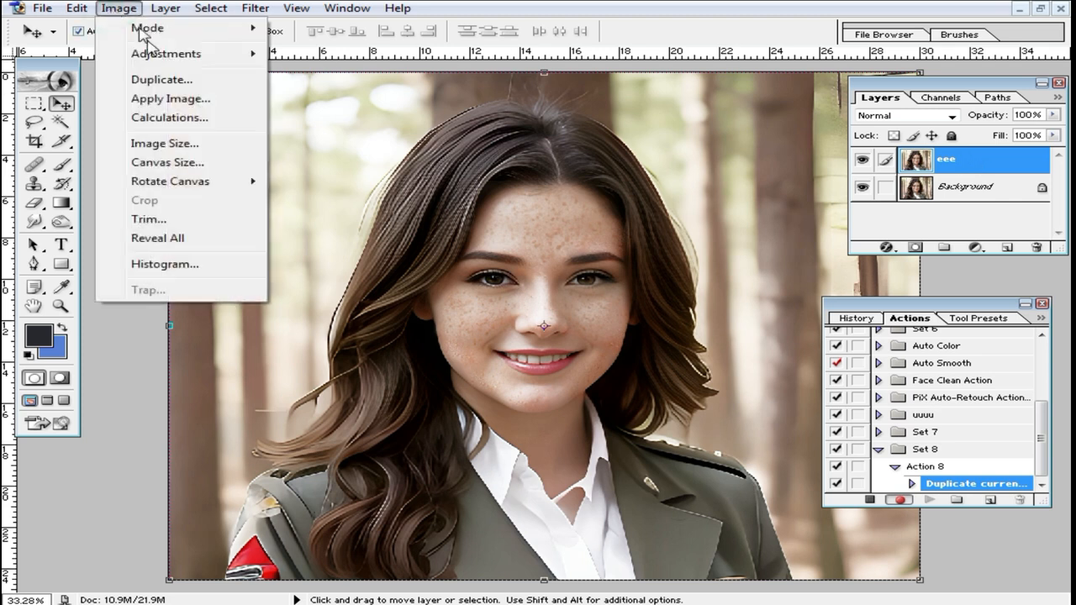
mouse_move(195, 61)
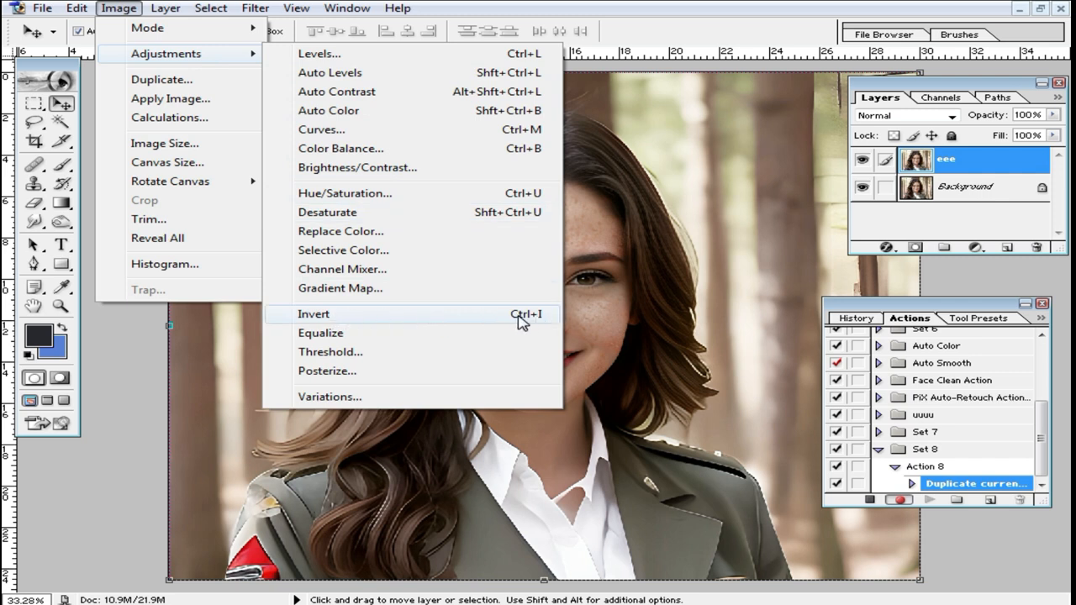
click(120, 13)
click(120, 12)
click(454, 315)
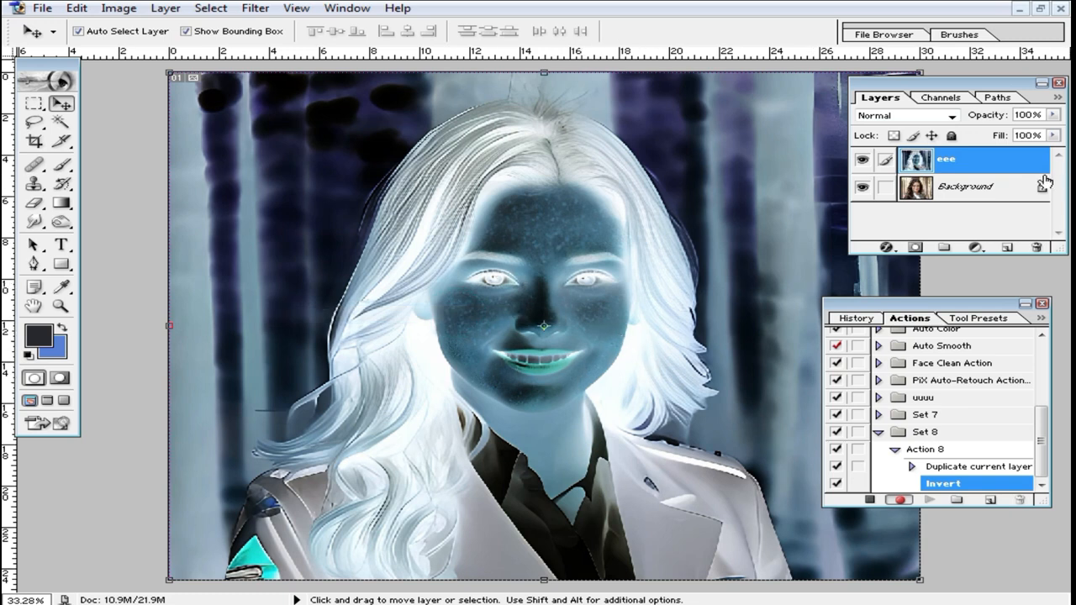
Set the eee layer's blend mode to Vivid Light and apply a High Pass filter with a radius of 10.5 pixels
click(955, 120)
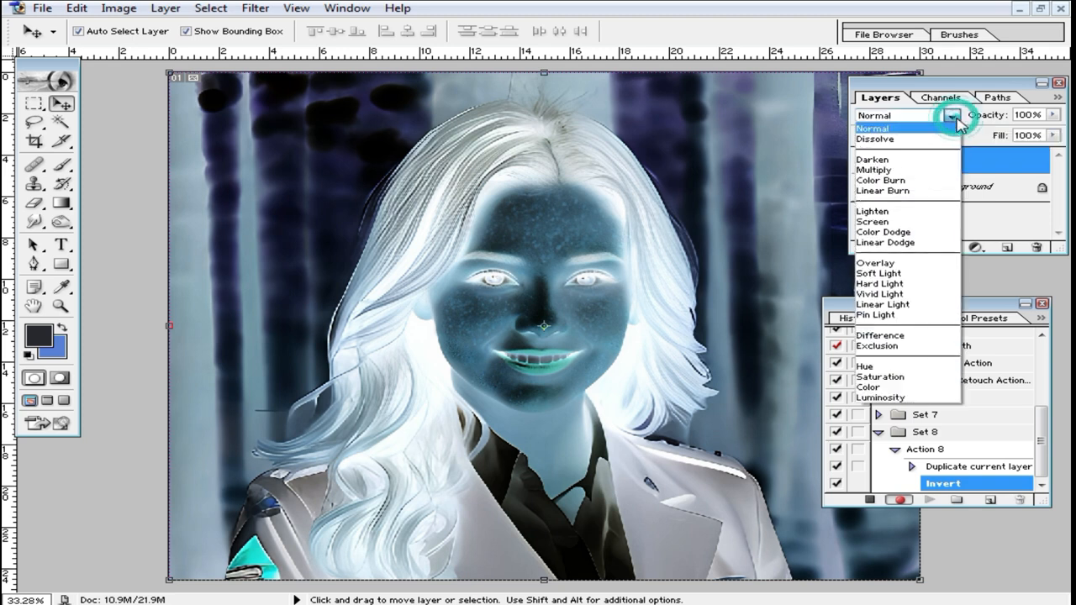
click(914, 296)
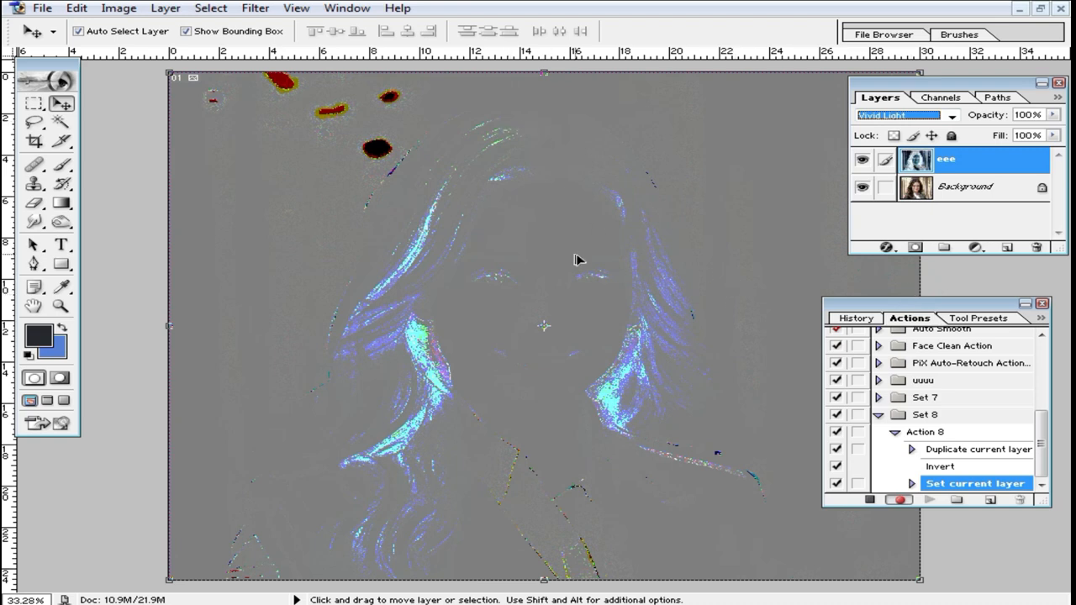
click(254, 10)
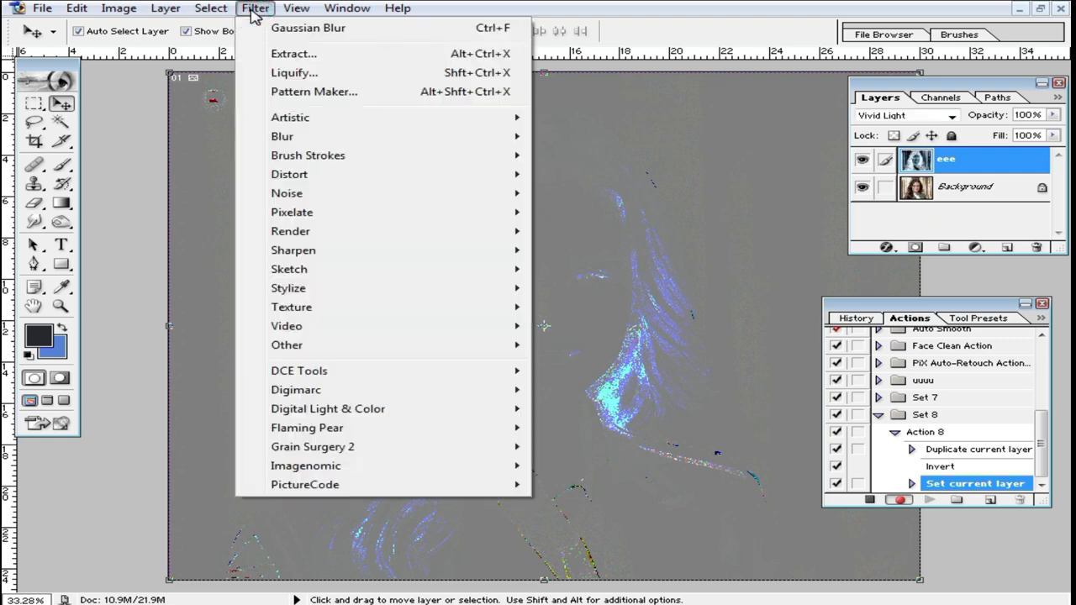
mouse_move(340, 352)
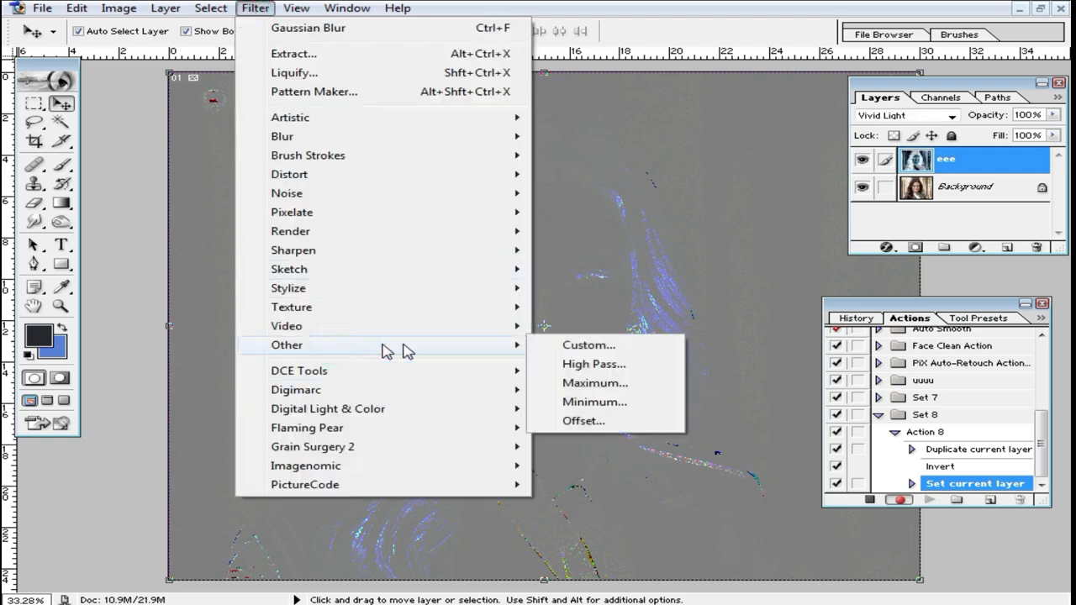
click(595, 366)
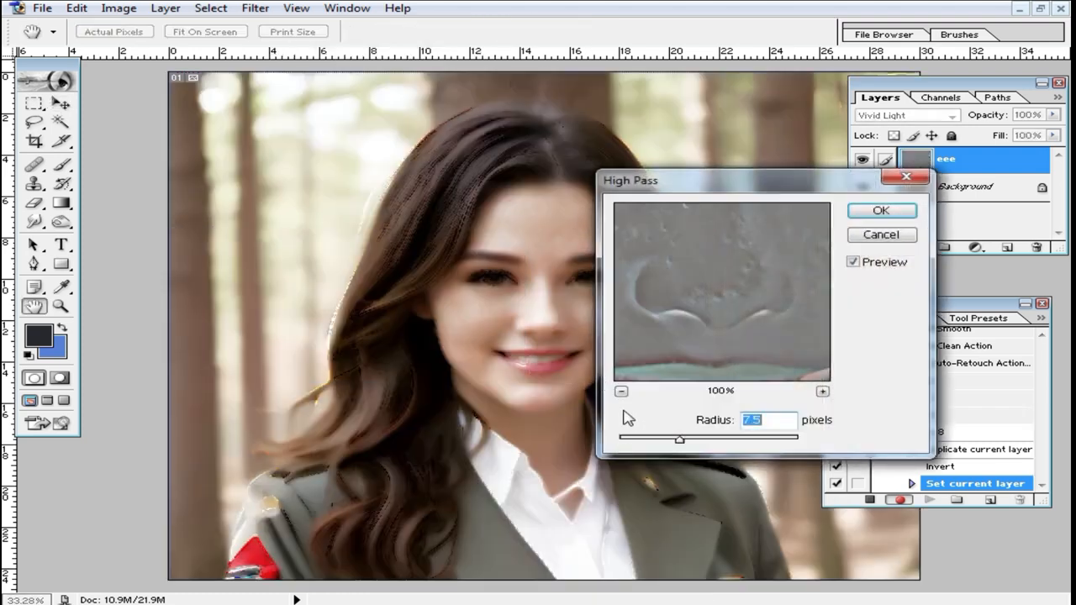
mouse_move(679, 438)
mouse_down()
mouse_move(665, 441)
mouse_move(691, 441)
mouse_up()
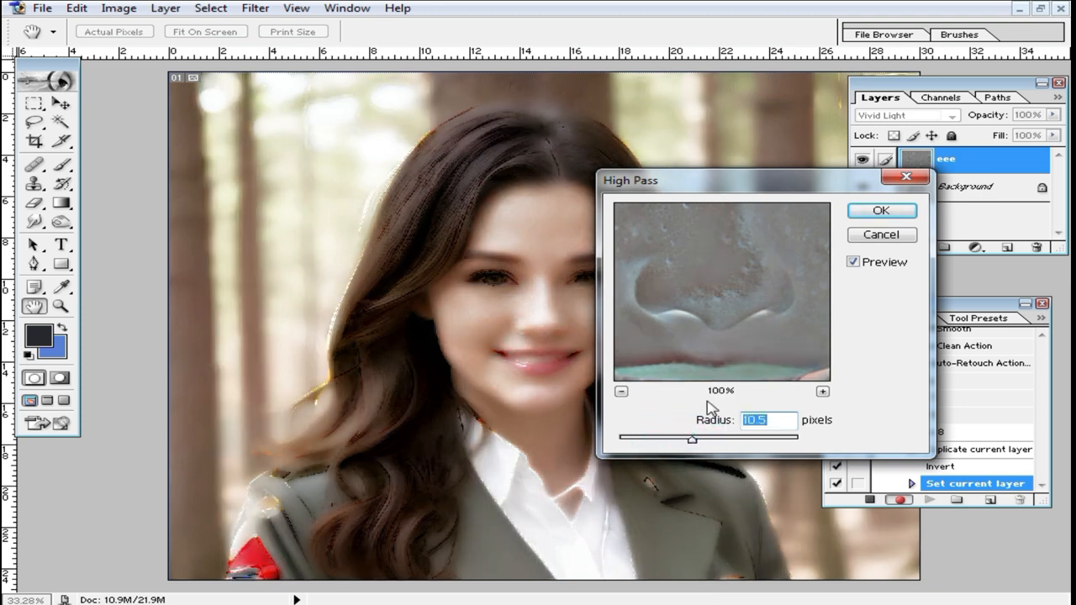
click(879, 213)
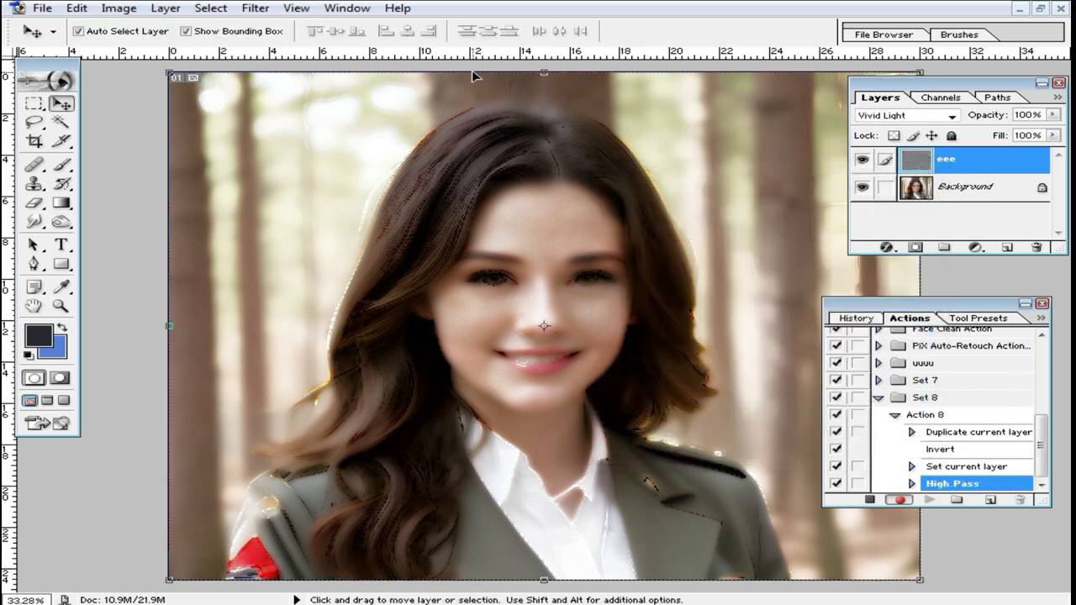
Apply a Gaussian Blur with a radius of 0.5 pixels to the eee layer
click(256, 10)
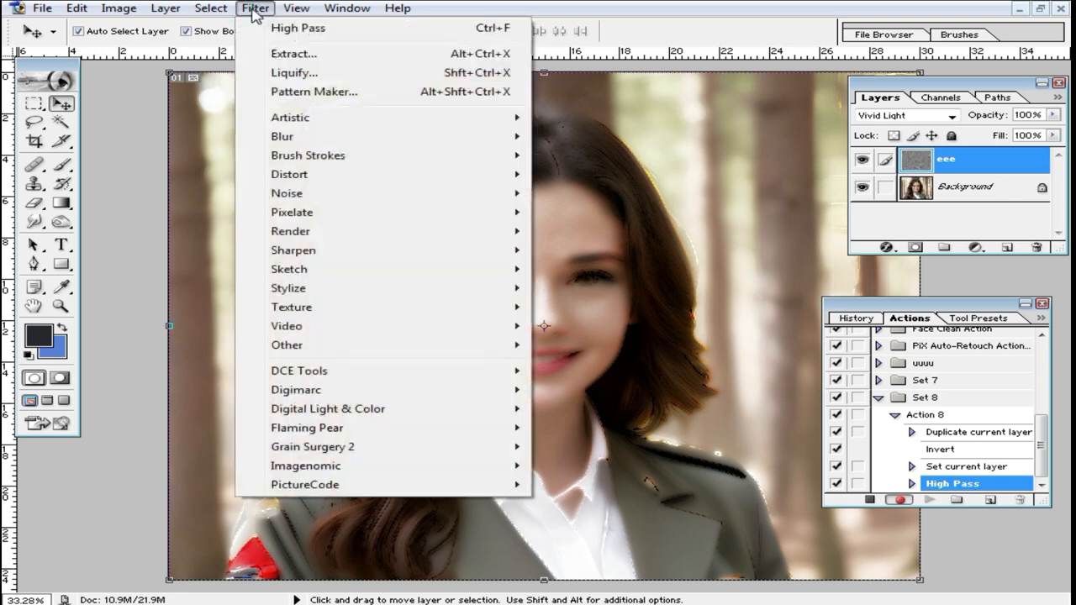
click(360, 137)
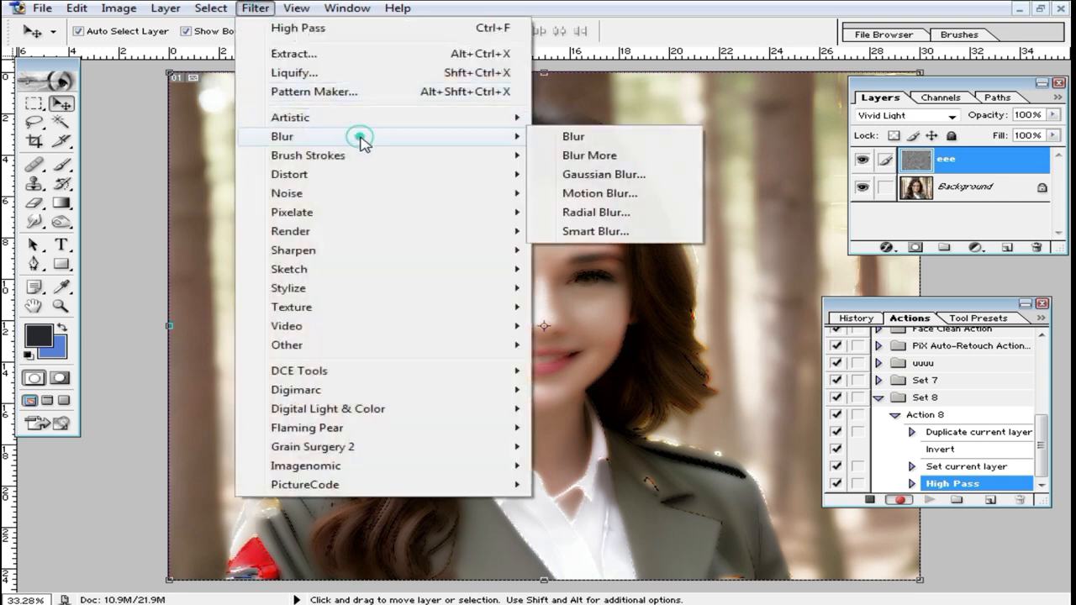
click(626, 177)
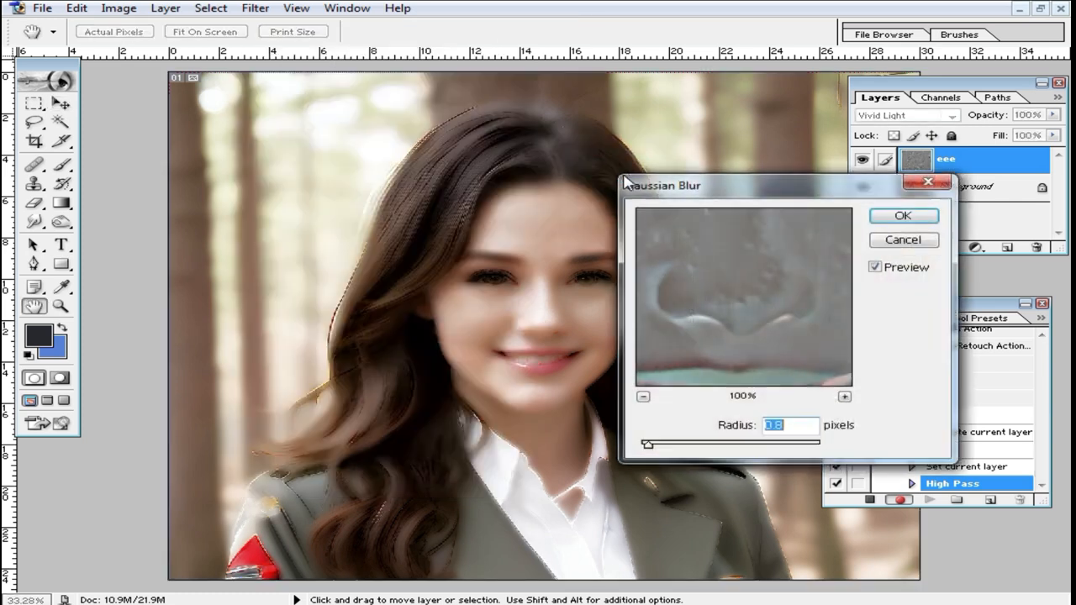
mouse_move(653, 448)
mouse_down()
mouse_move(748, 450)
mouse_move(645, 445)
mouse_up()
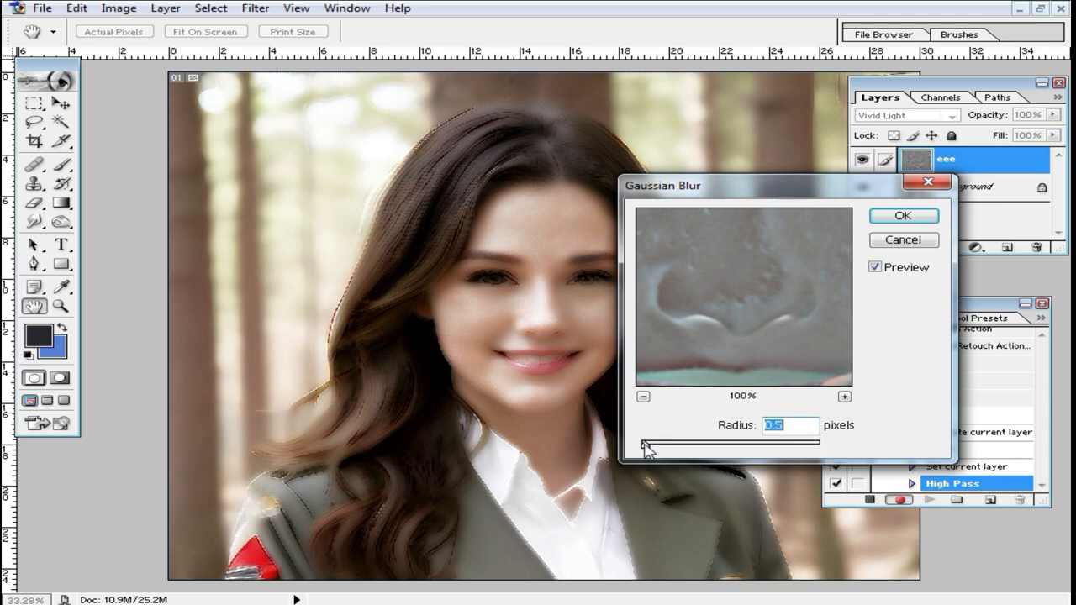
click(896, 218)
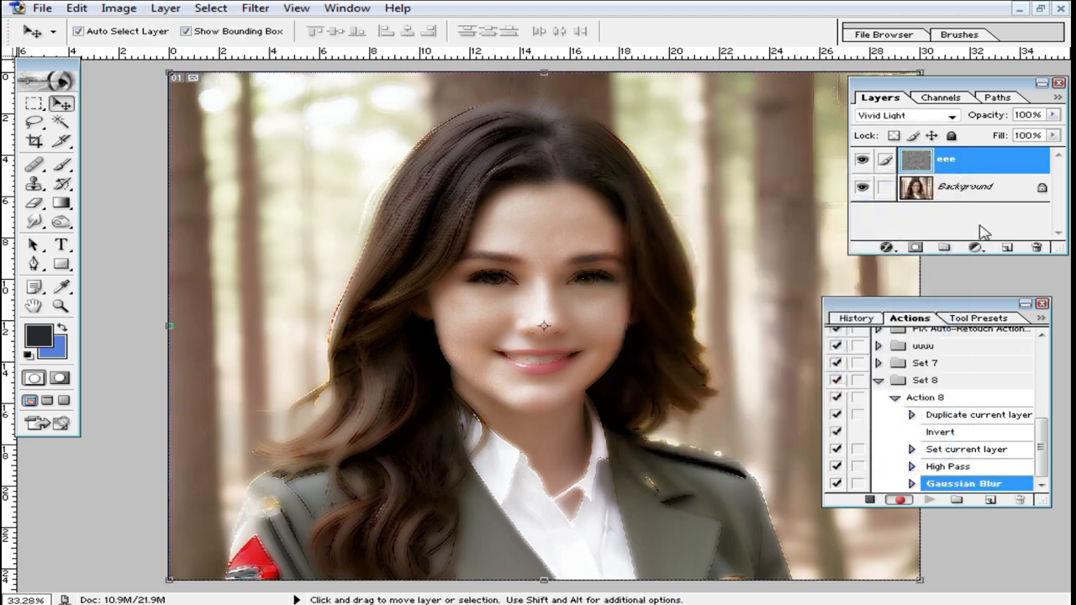
Add a layer mask to the eee layer, invert it to black and stop recording the action
click(916, 248)
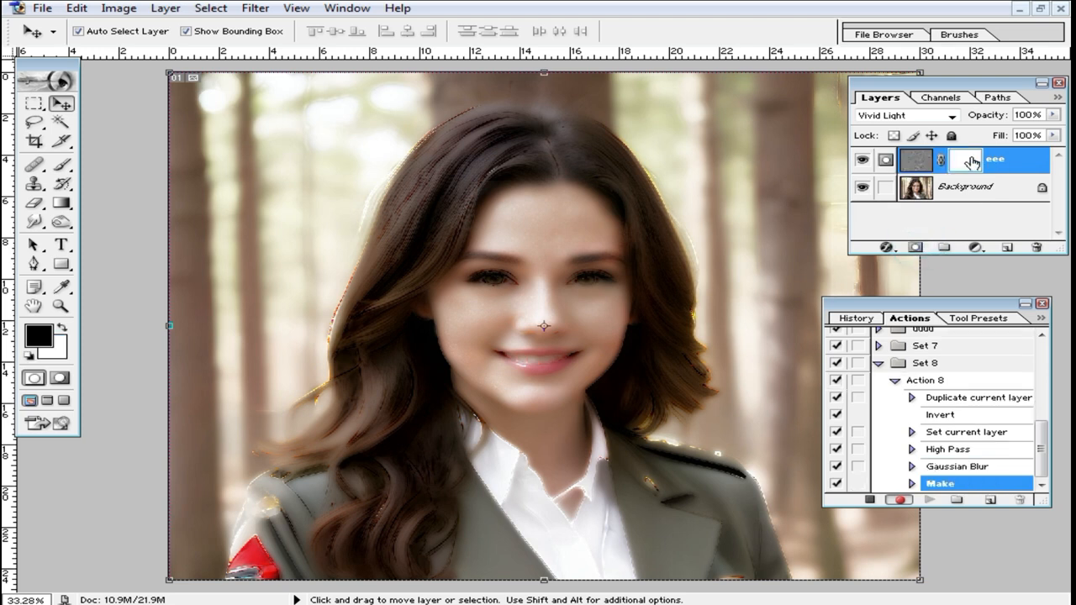
click(971, 161)
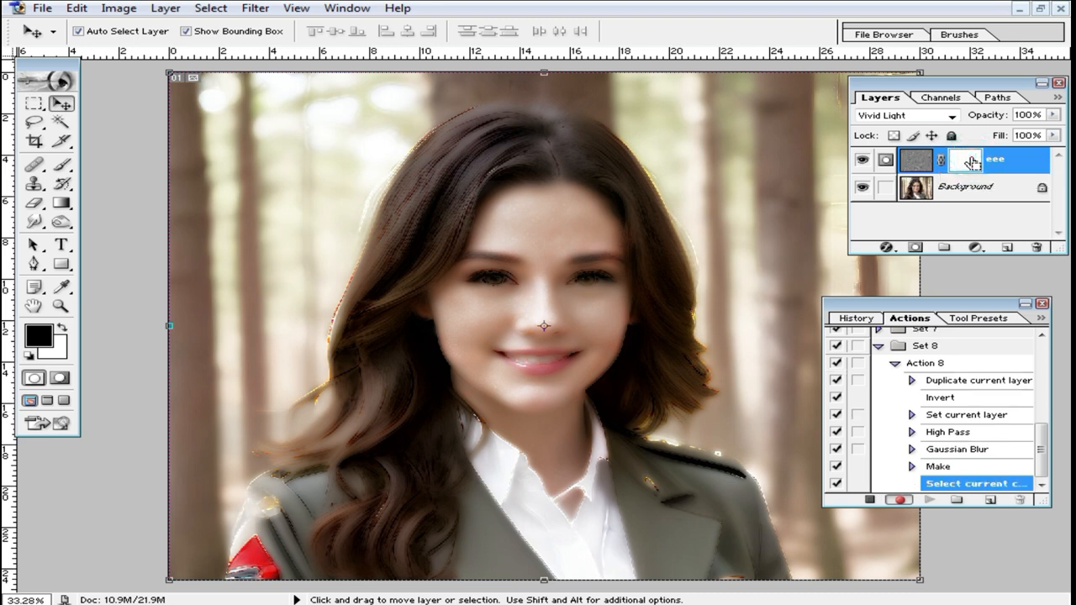
key(ctrl+i)
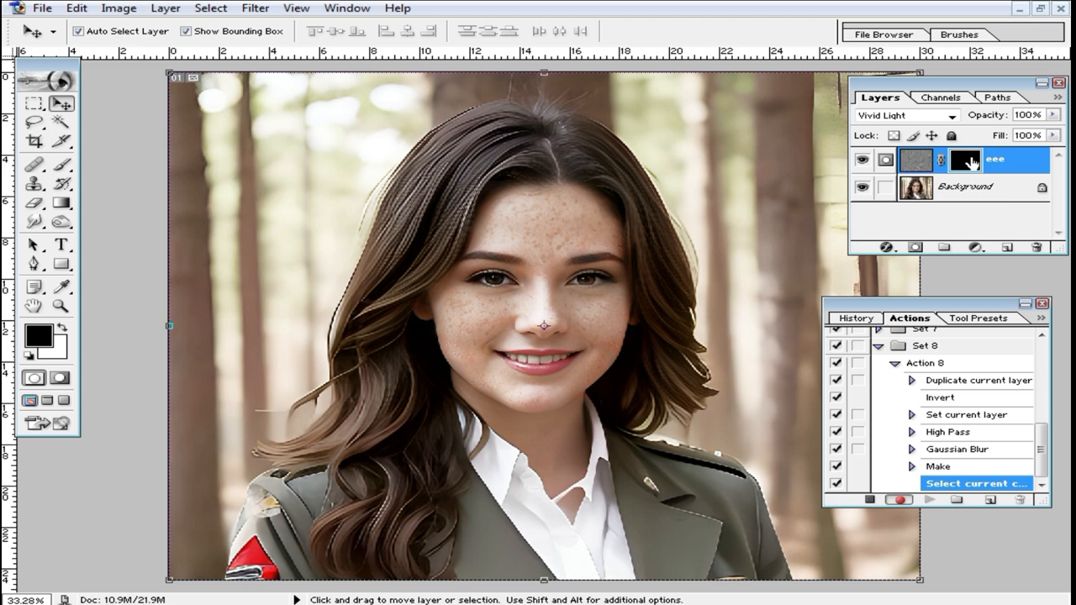
click(870, 500)
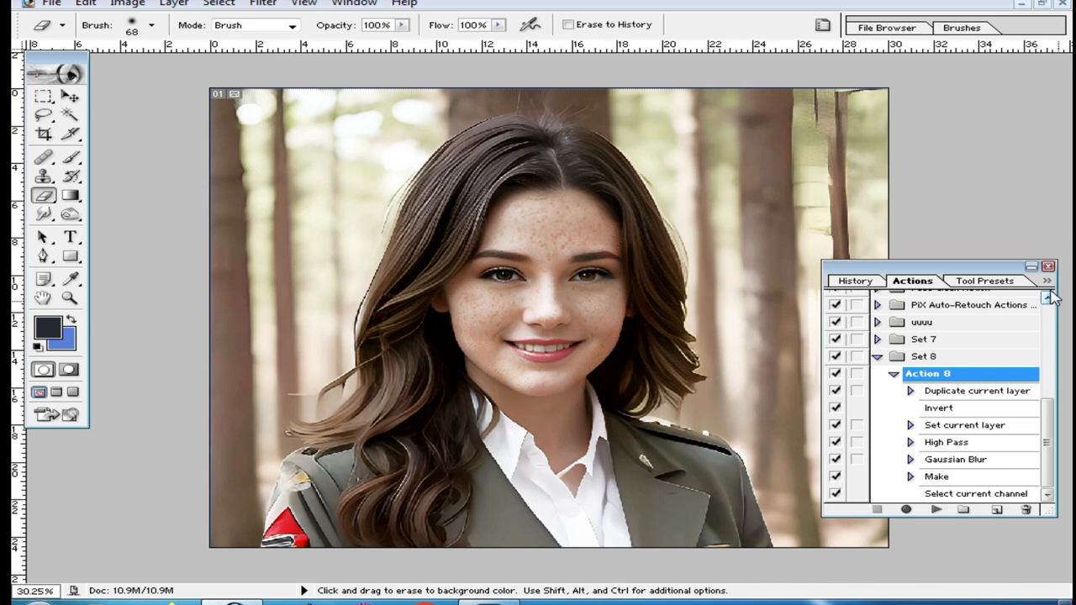
Try to save the Set 8 action set as an actions file in the PhotoshopPortable folder on the Desktop
click(954, 357)
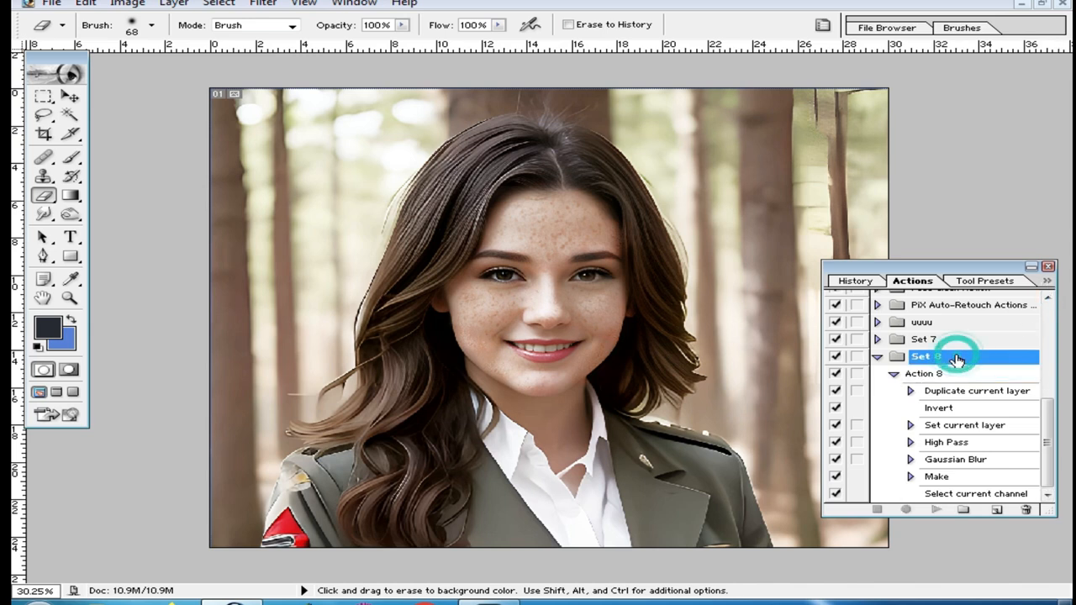
click(1047, 283)
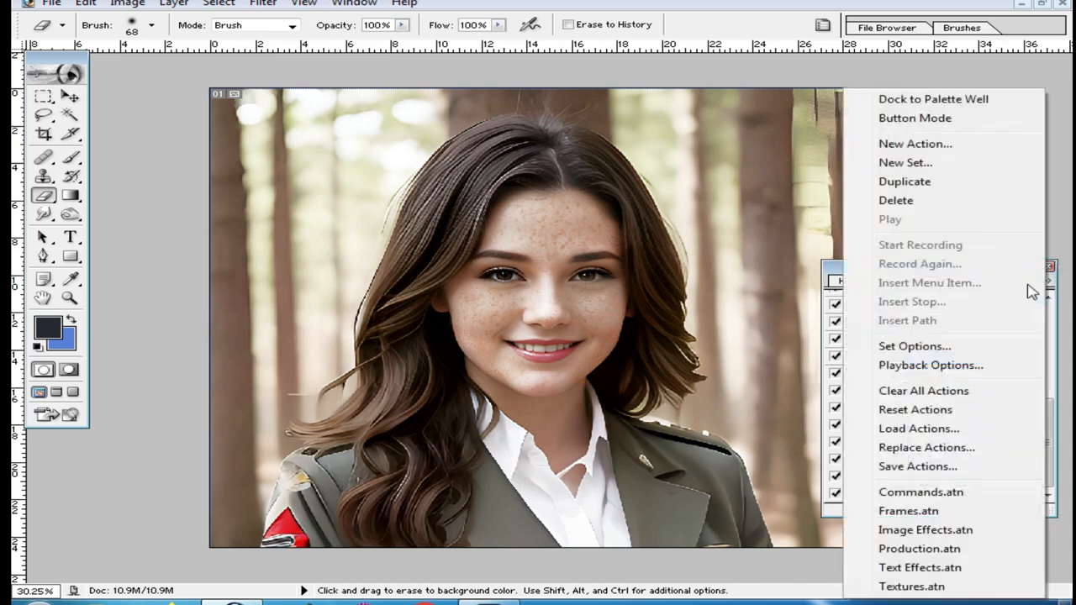
click(948, 468)
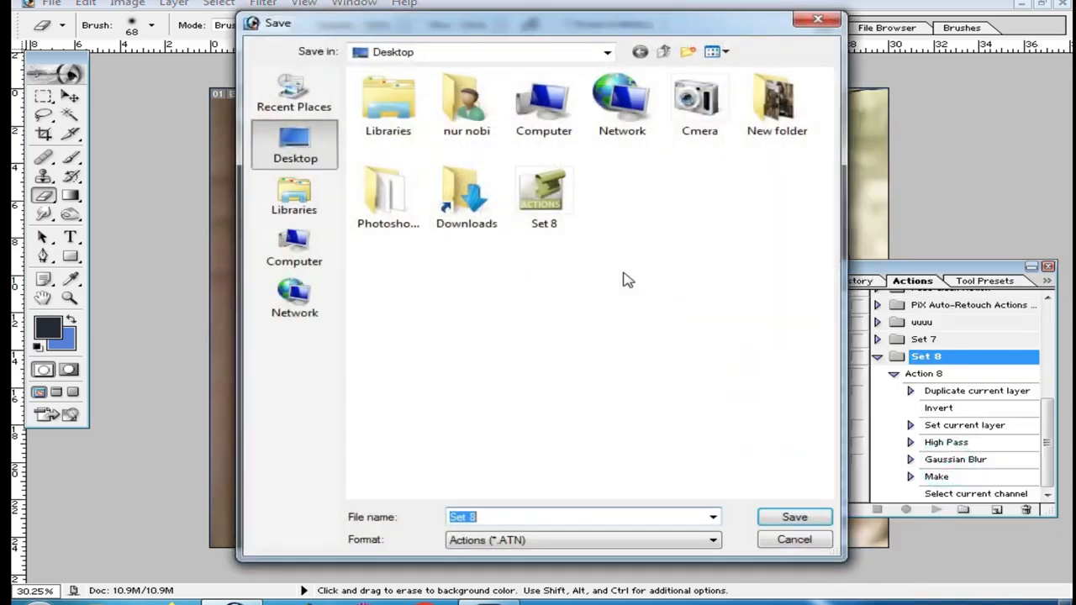
click(389, 198)
click(569, 300)
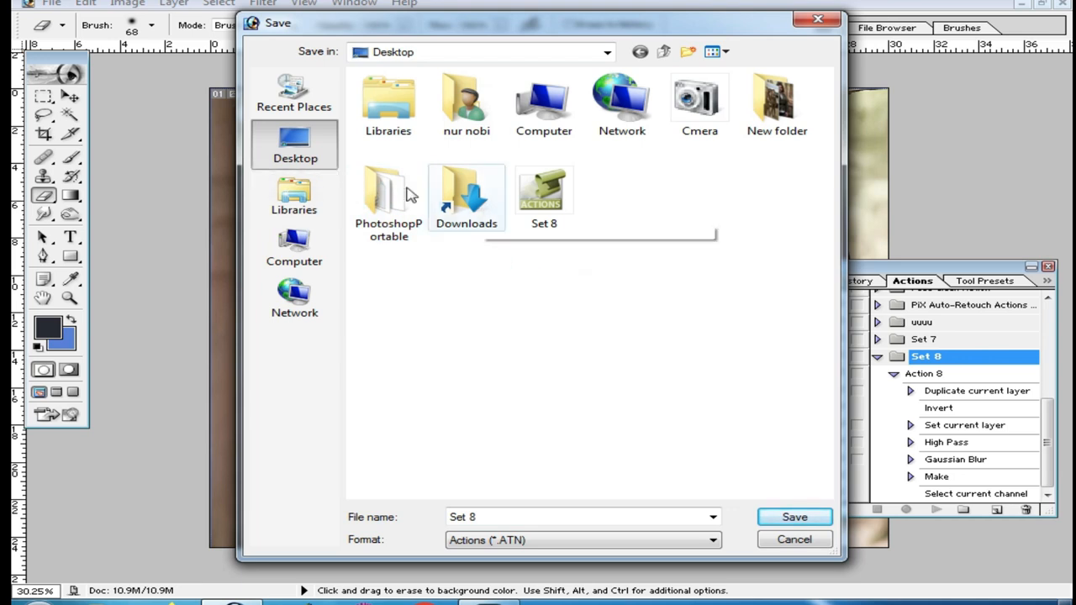
click(796, 518)
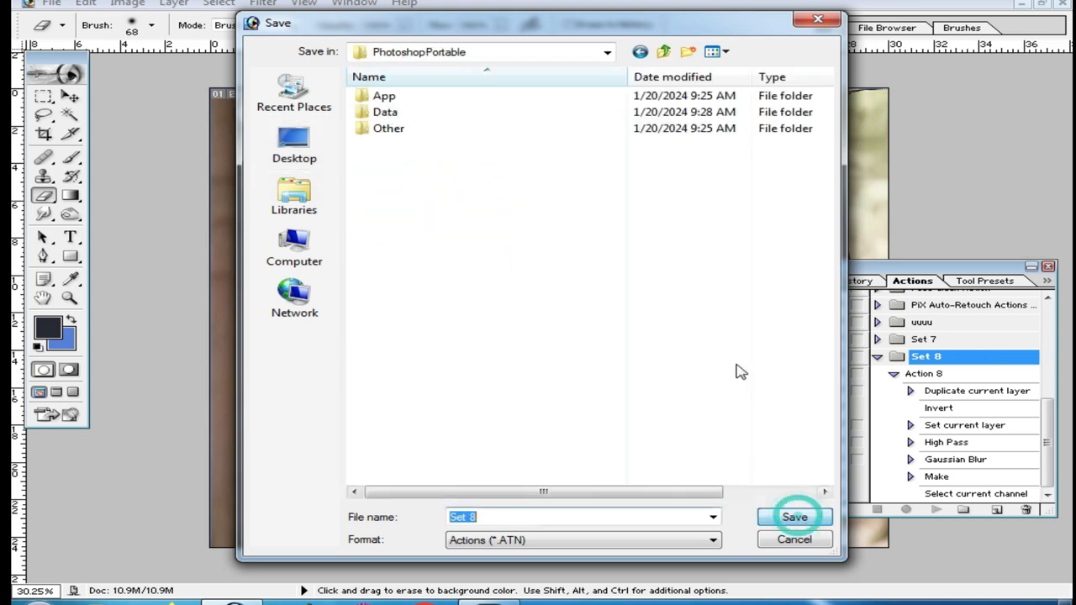
click(794, 539)
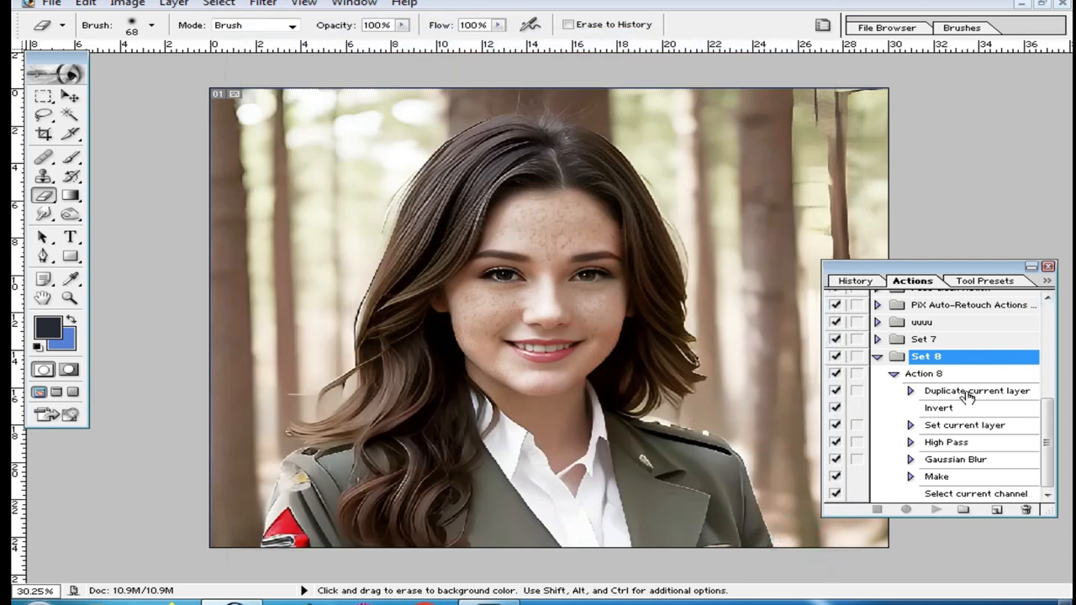
Delete the Set 8 action set and load it back from the Set 8 actions file on the Desktop
click(1025, 509)
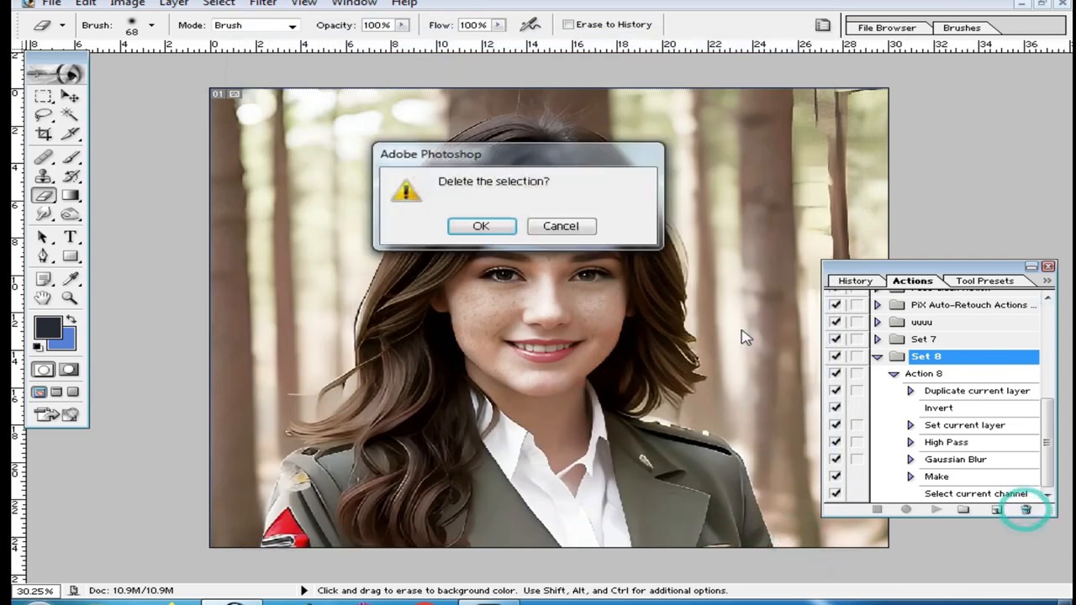
click(480, 227)
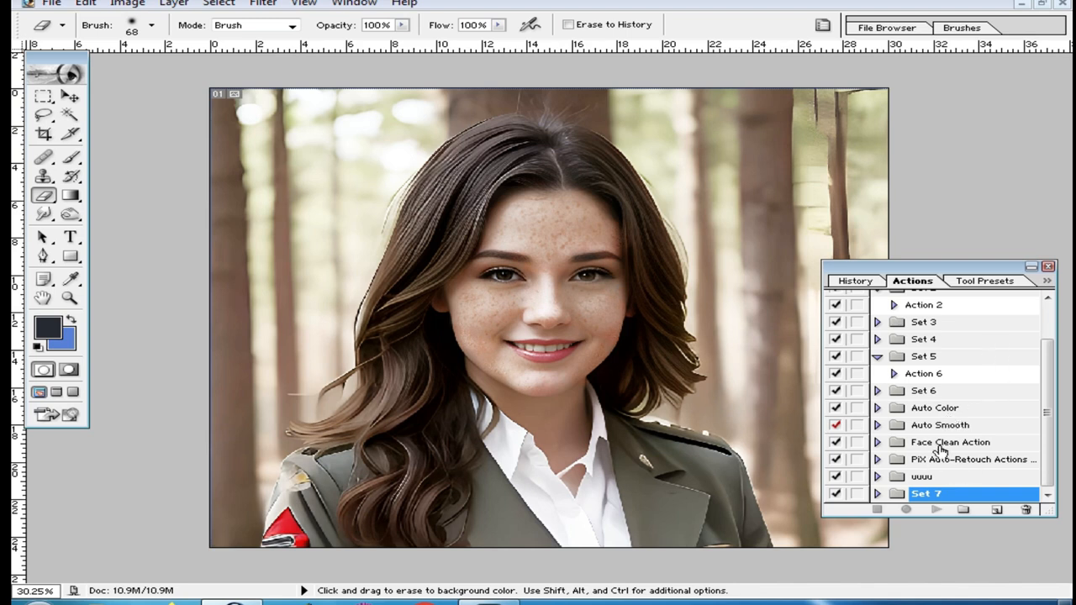
click(1047, 283)
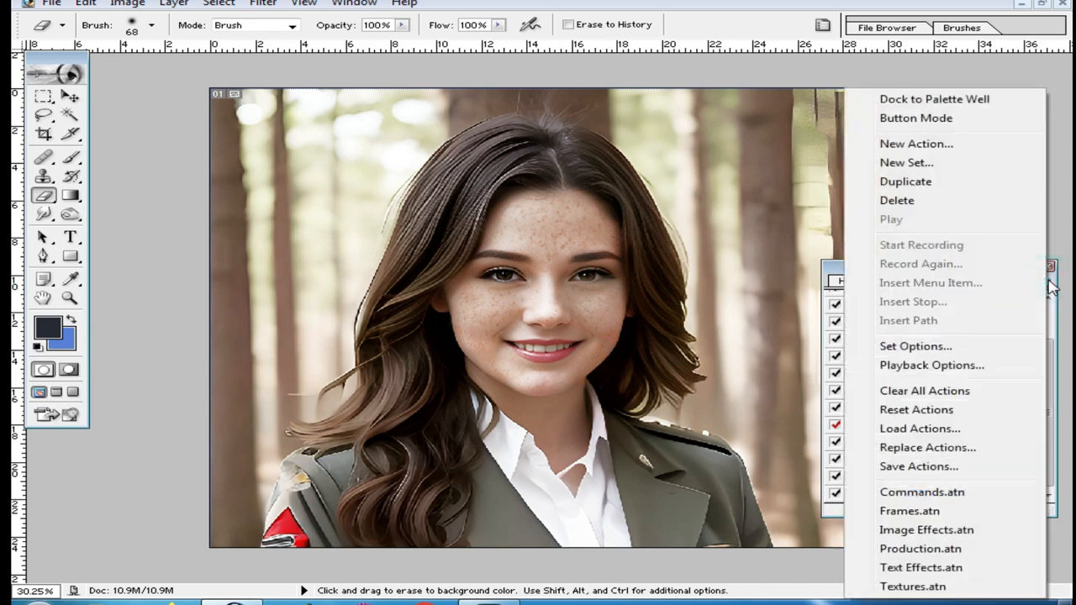
click(948, 431)
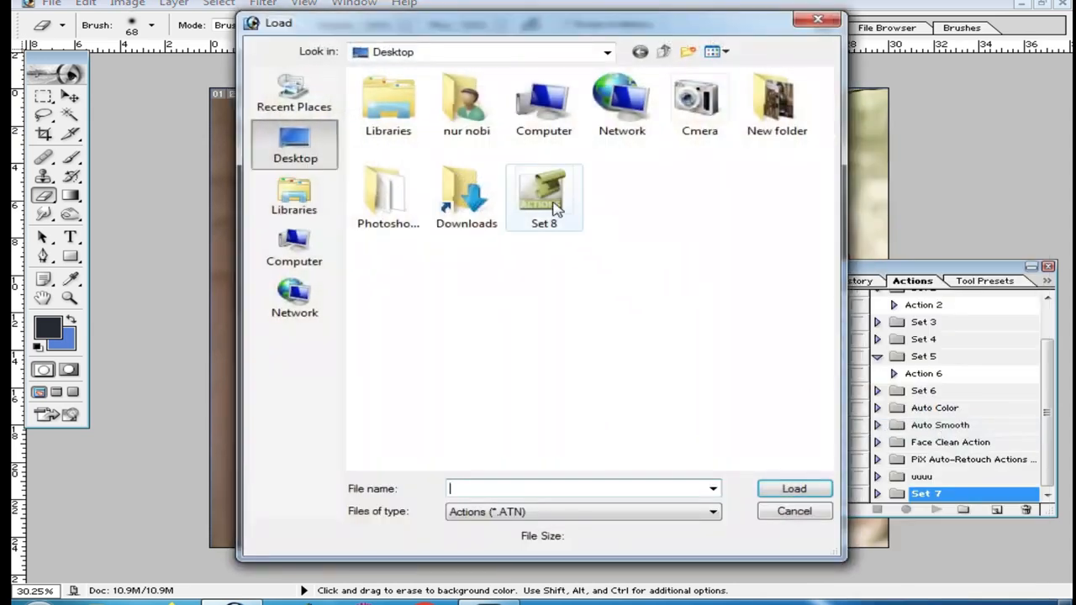
click(554, 207)
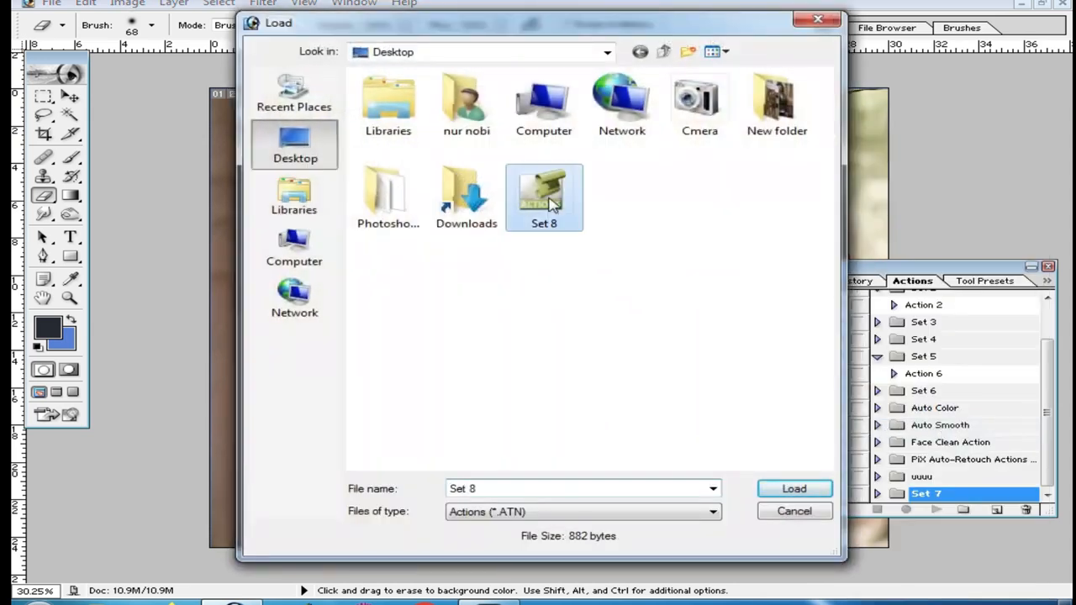
click(794, 489)
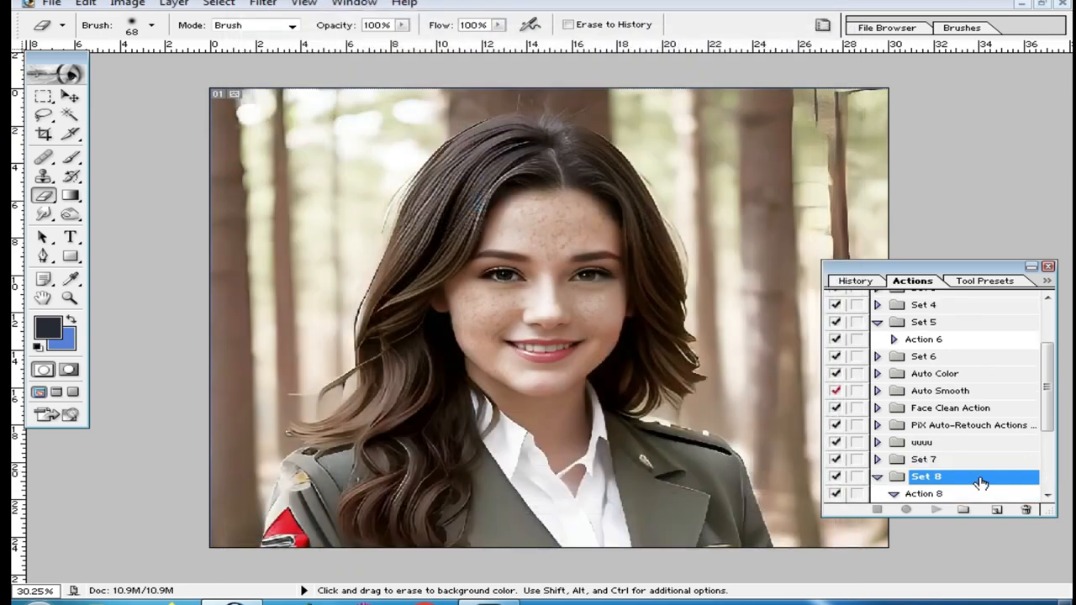
scroll(950, 466, down, 3)
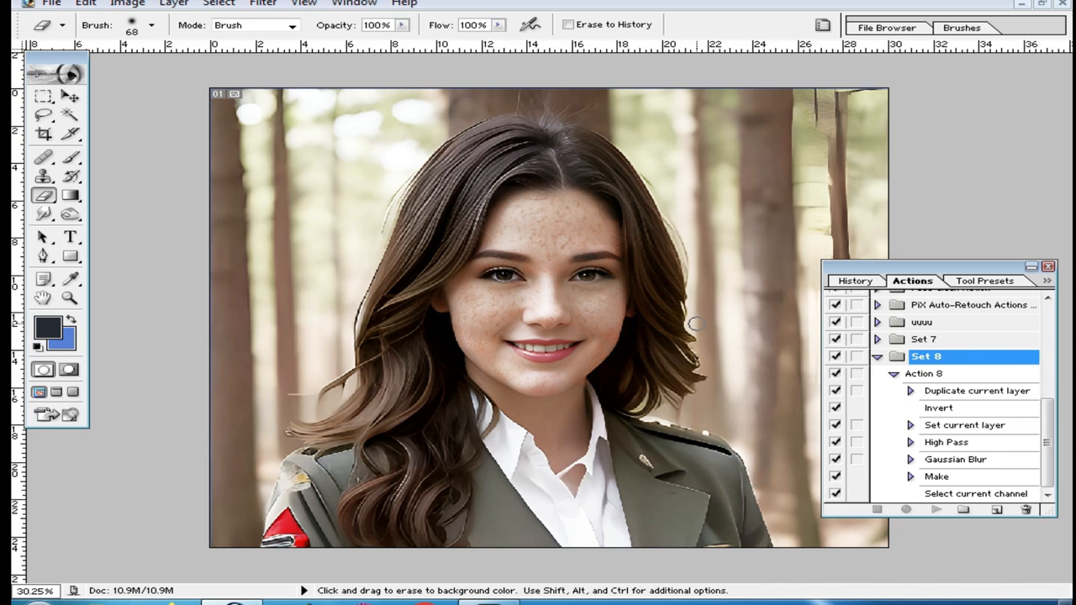
Play Action 8 with a High Pass radius of 9.5 pixels and a Gaussian Blur radius of 0.8 pixels
key(space)
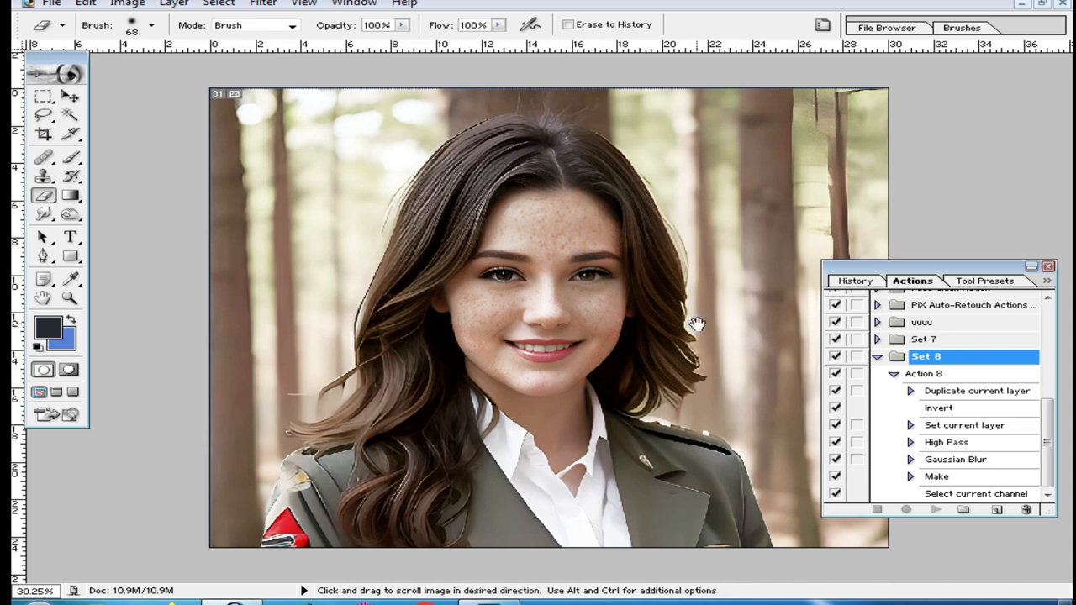
click(936, 509)
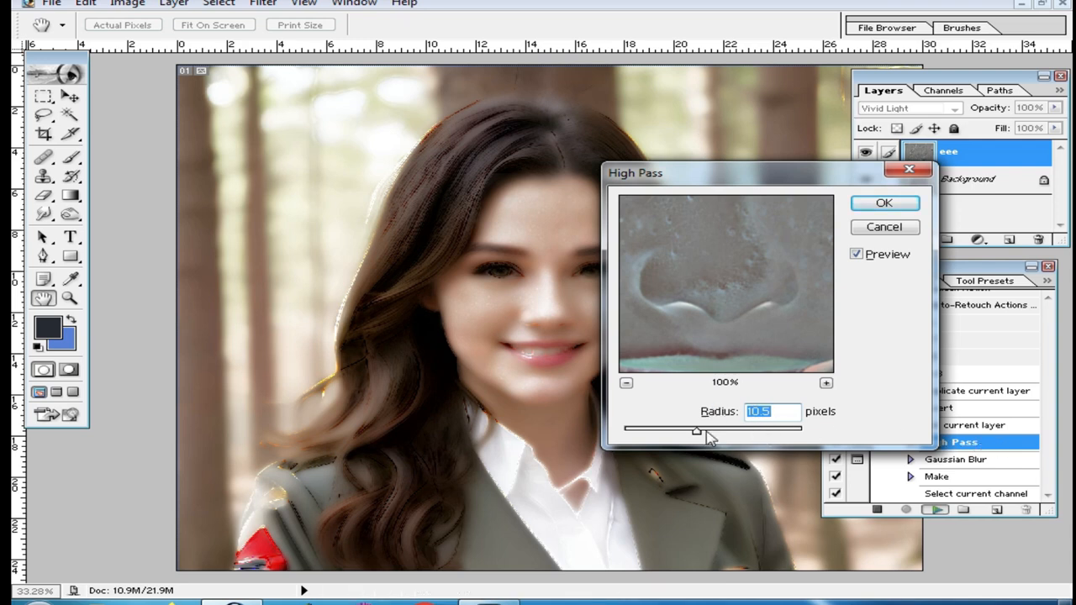
mouse_move(698, 431)
mouse_down()
mouse_move(672, 432)
mouse_move(696, 428)
mouse_up()
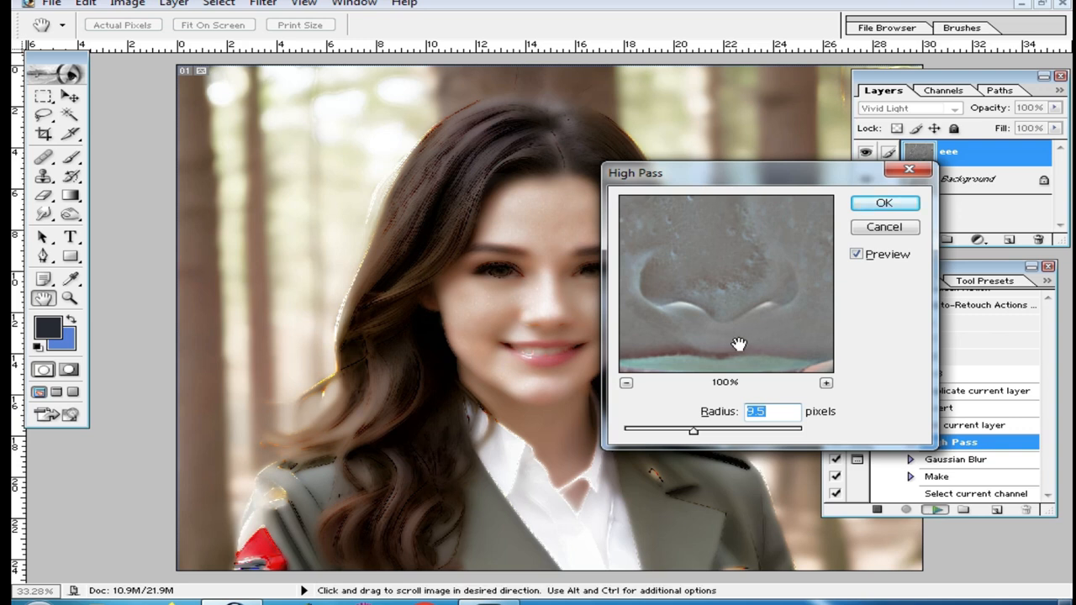
click(886, 207)
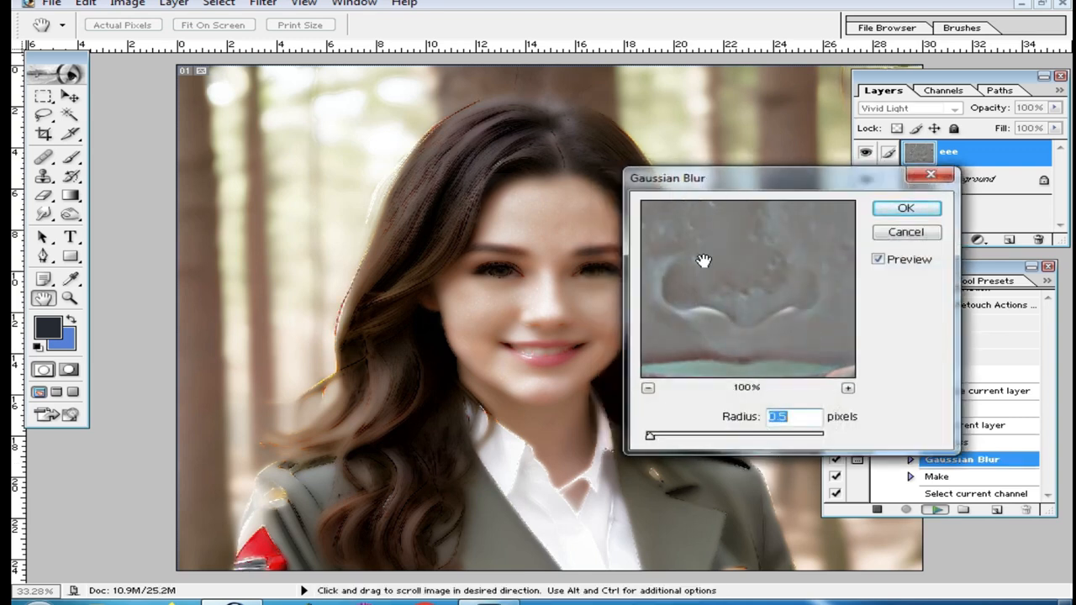
mouse_move(658, 443)
mouse_down()
mouse_move(672, 439)
mouse_move(655, 439)
mouse_up()
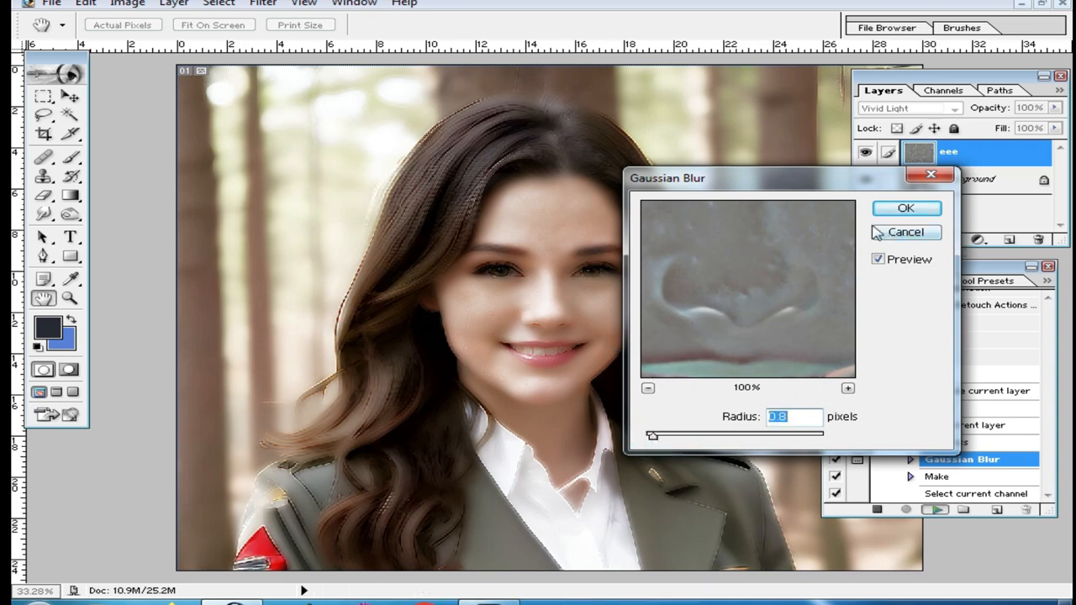
click(907, 210)
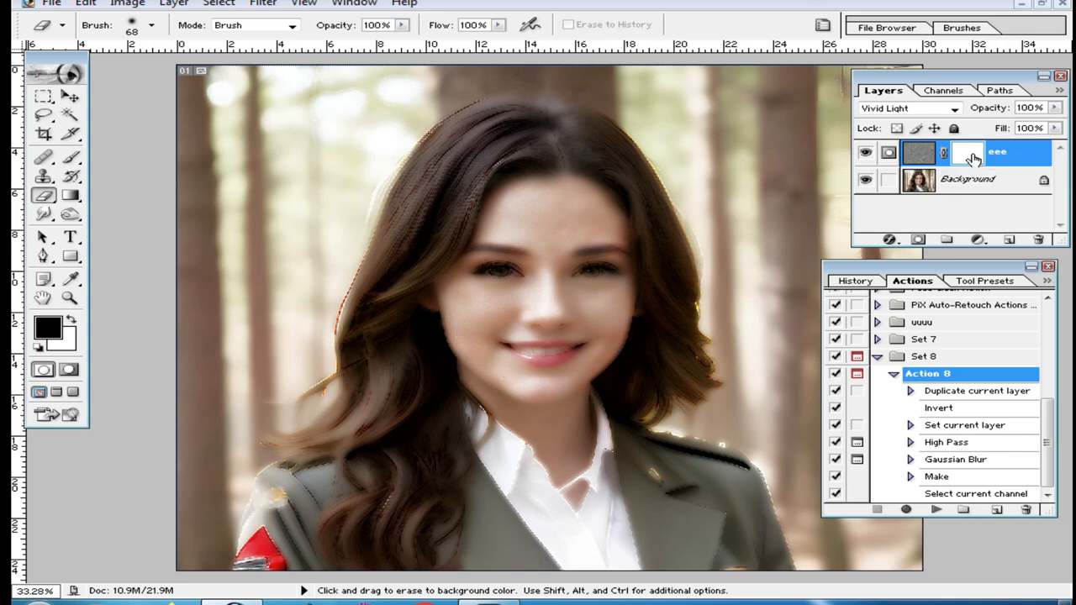
Invert the eee layer's mask to black and erase over the facial skin to reveal the smoothing
key(ctrl+i)
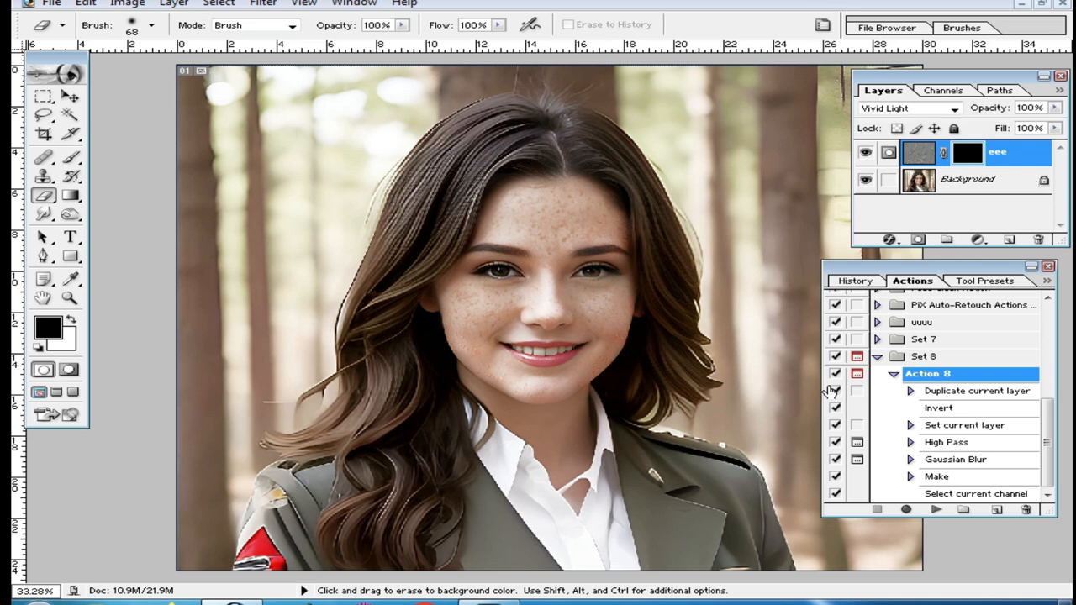
ctrl+click(599, 360)
ctrl+click(540, 294)
ctrl+click(597, 330)
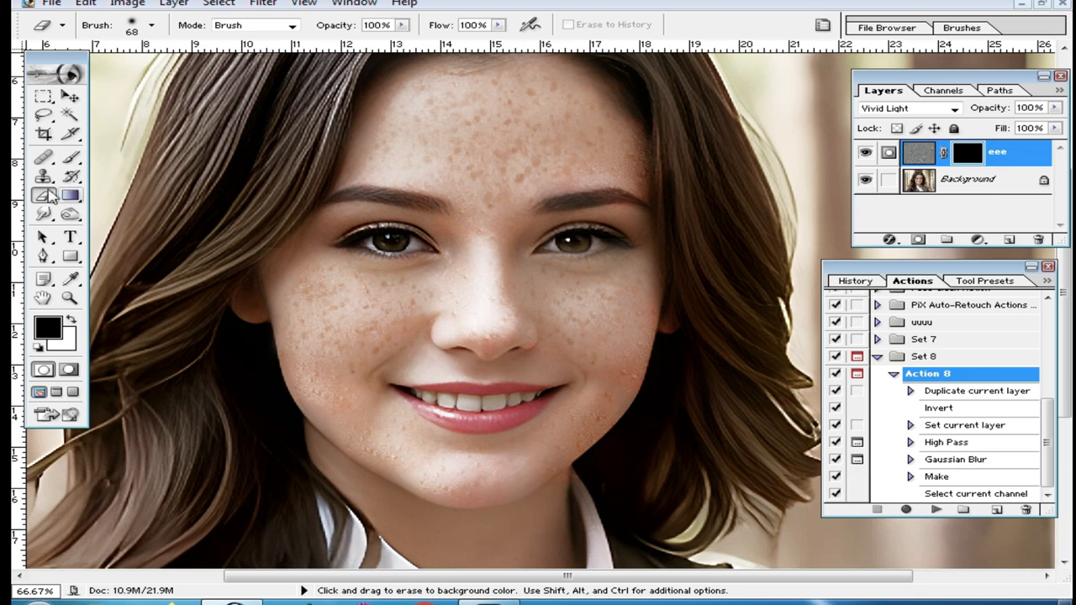
mouse_move(402, 312)
mouse_down()
mouse_move(367, 391)
mouse_move(416, 452)
mouse_move(346, 398)
mouse_move(334, 301)
mouse_move(347, 315)
mouse_move(320, 283)
mouse_move(314, 382)
mouse_move(376, 445)
mouse_up()
Enlarge the eraser brush to 89 pixels and reveal the smoothing over the remaining face and neck on the eee mask
right_click(375, 444)
drag(486, 427, 496, 427)
key(Return)
mouse_move(399, 323)
mouse_down()
mouse_move(424, 305)
mouse_move(332, 296)
mouse_move(335, 261)
mouse_move(487, 265)
mouse_move(506, 310)
mouse_move(511, 251)
mouse_move(612, 303)
mouse_move(557, 307)
mouse_move(611, 328)
mouse_move(603, 414)
mouse_move(461, 472)
mouse_move(584, 380)
mouse_move(627, 291)
mouse_move(511, 234)
mouse_move(532, 160)
mouse_move(429, 166)
mouse_move(383, 136)
mouse_move(522, 101)
mouse_move(454, 128)
mouse_move(432, 108)
mouse_move(572, 108)
mouse_move(548, 147)
mouse_move(607, 168)
mouse_move(579, 108)
mouse_move(580, 145)
mouse_move(529, 171)
mouse_move(501, 240)
mouse_move(506, 263)
mouse_move(458, 238)
mouse_move(397, 300)
mouse_move(320, 292)
mouse_move(392, 316)
mouse_move(461, 300)
mouse_move(494, 319)
mouse_up()
scroll(494, 320, down, 5)
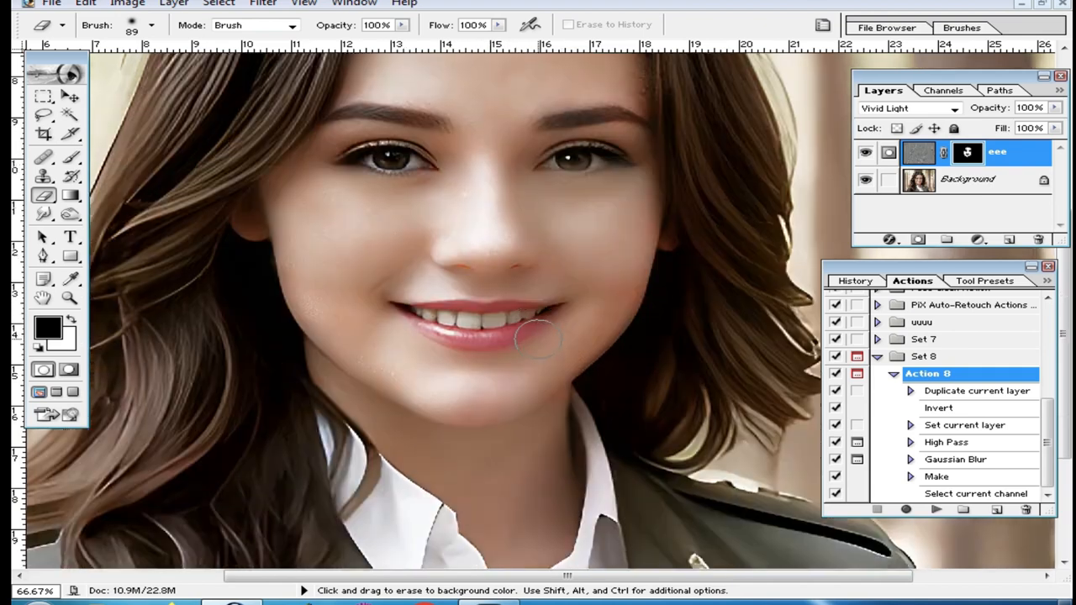
scroll(529, 437, up, 3)
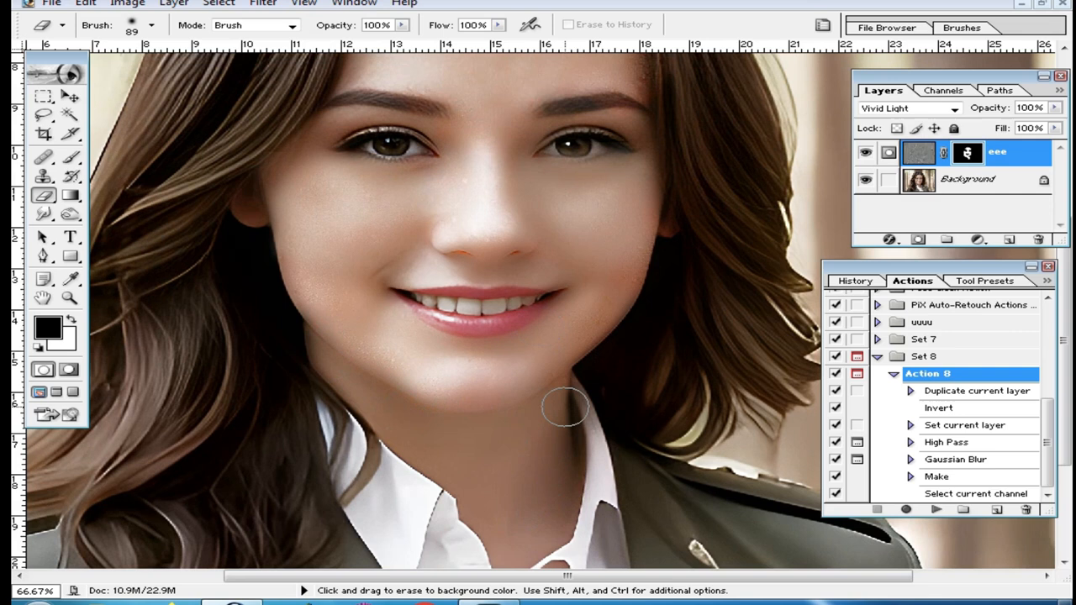
drag(326, 323, 325, 321)
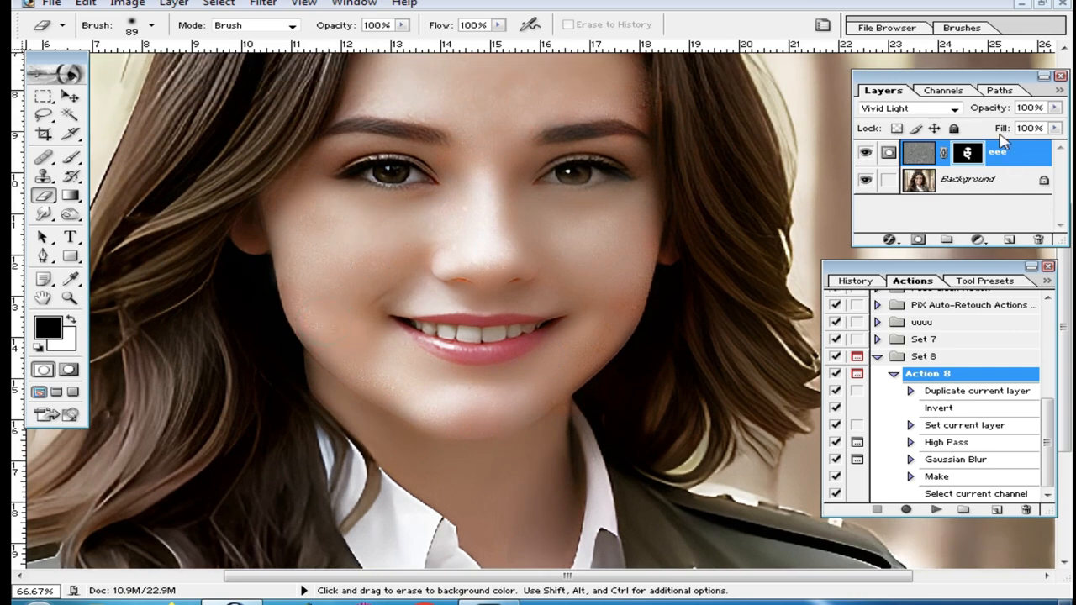
Reduce the eee layer's fill to 80% and merge the visible layers into the background
click(1057, 128)
drag(1054, 146, 1033, 148)
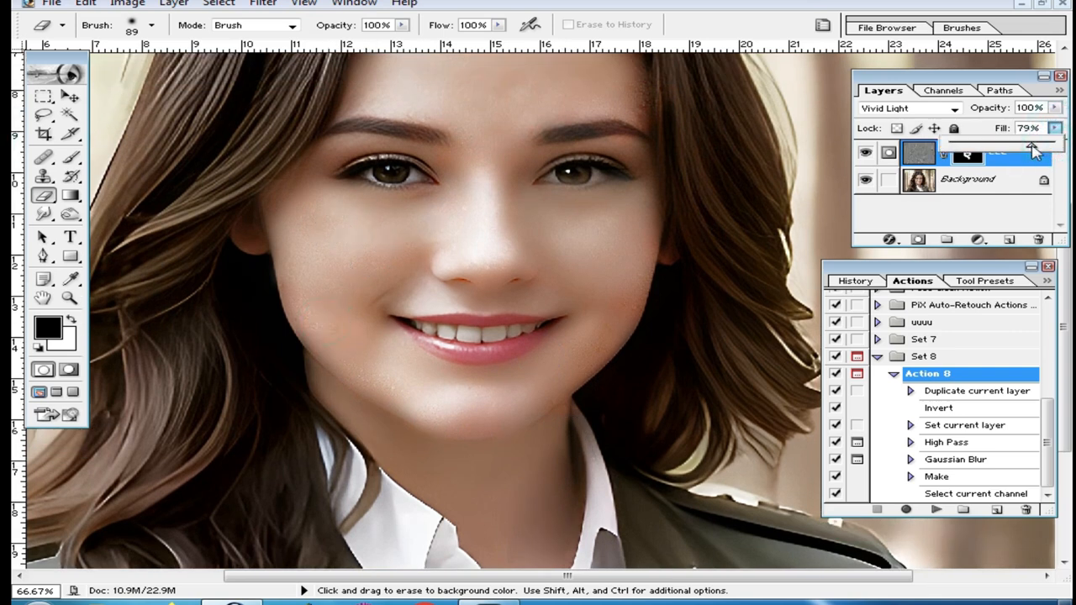
scroll(488, 320, up, 4)
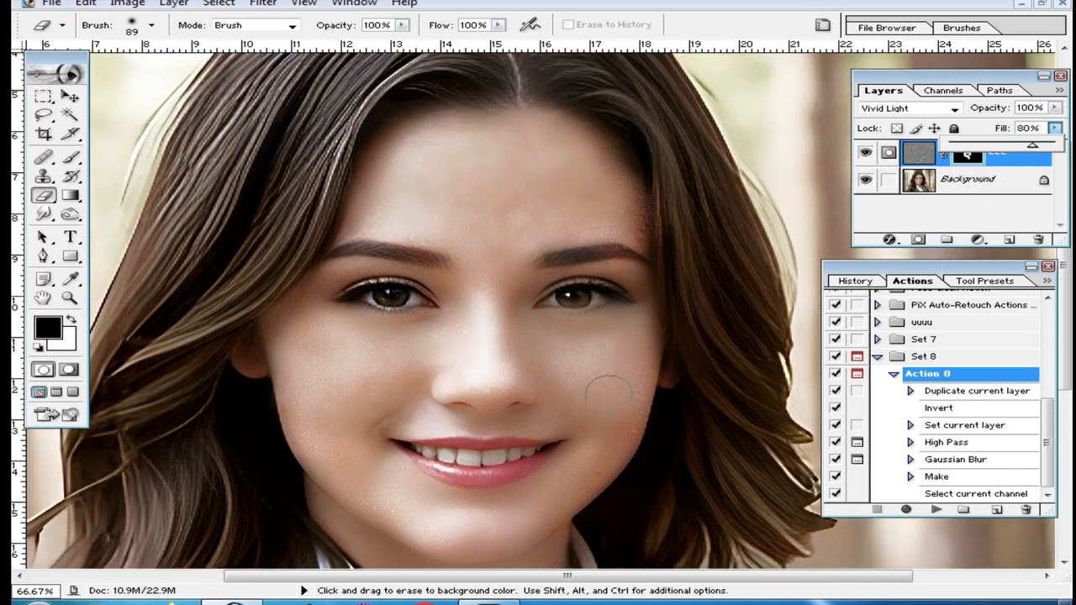
key(ctrl+shift+e)
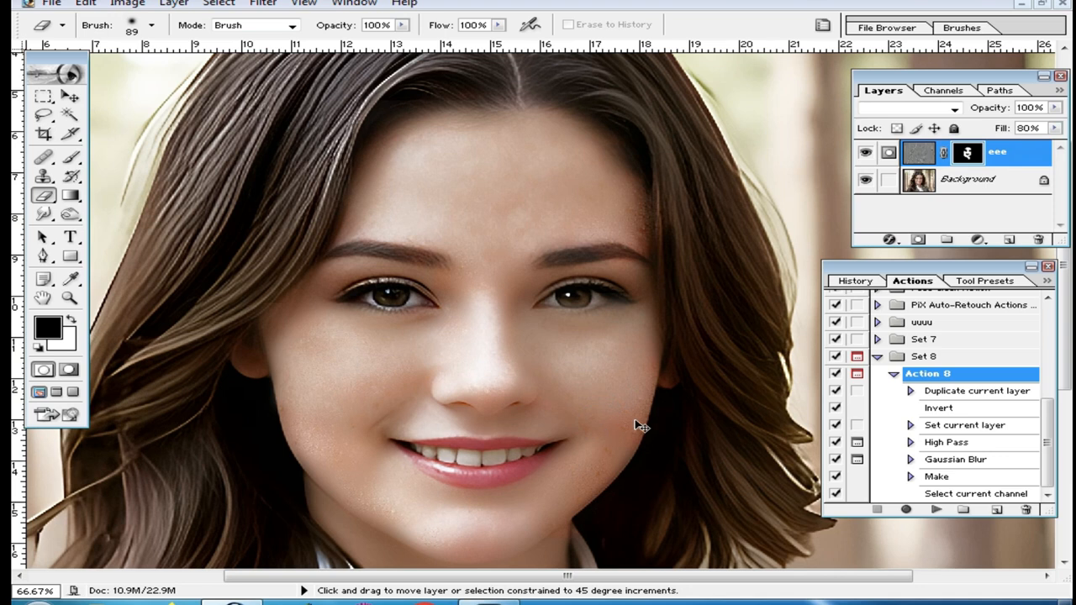
alt+click(496, 331)
alt+click(497, 331)
scroll(689, 342, up, 1)
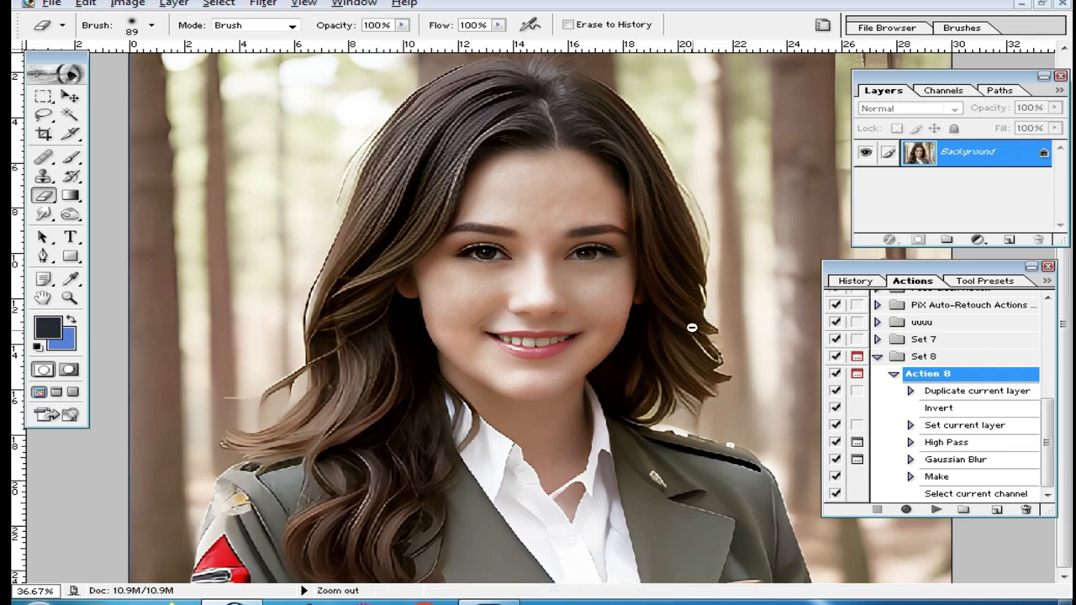
alt+click(691, 327)
click(70, 114)
click(336, 117)
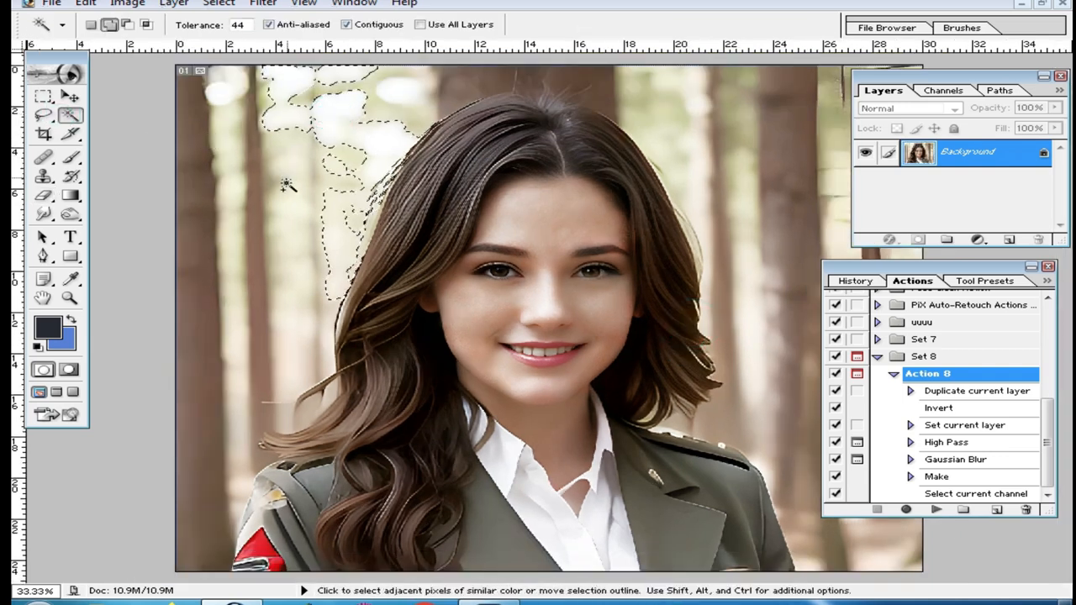
key(ctrl+d)
Save the portrait to the Desktop as a JPEG named 5555555 and restore its document to a floating window
click(50, 3)
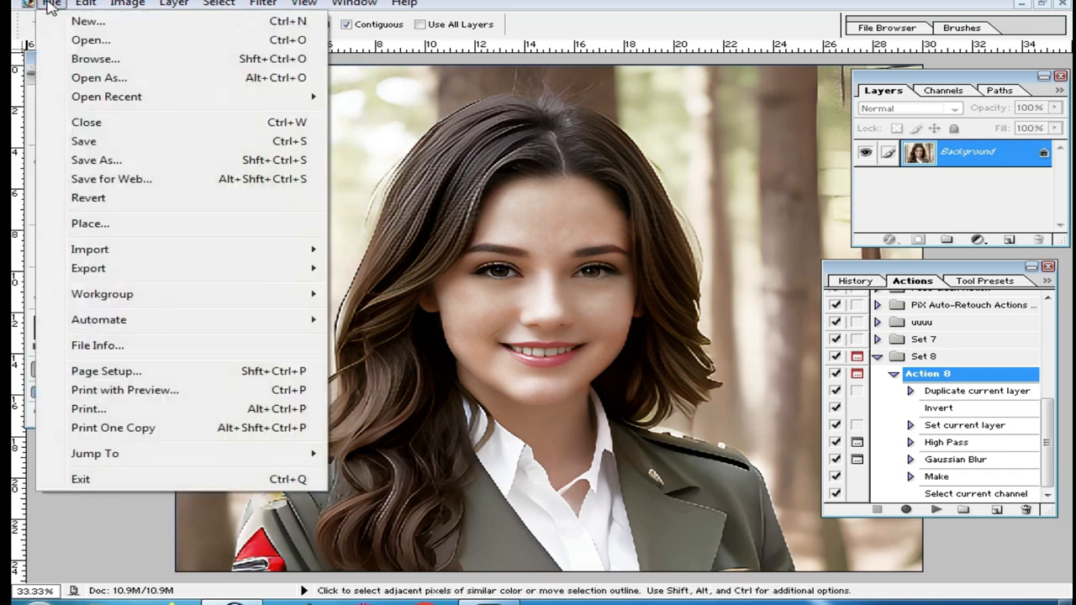
click(109, 160)
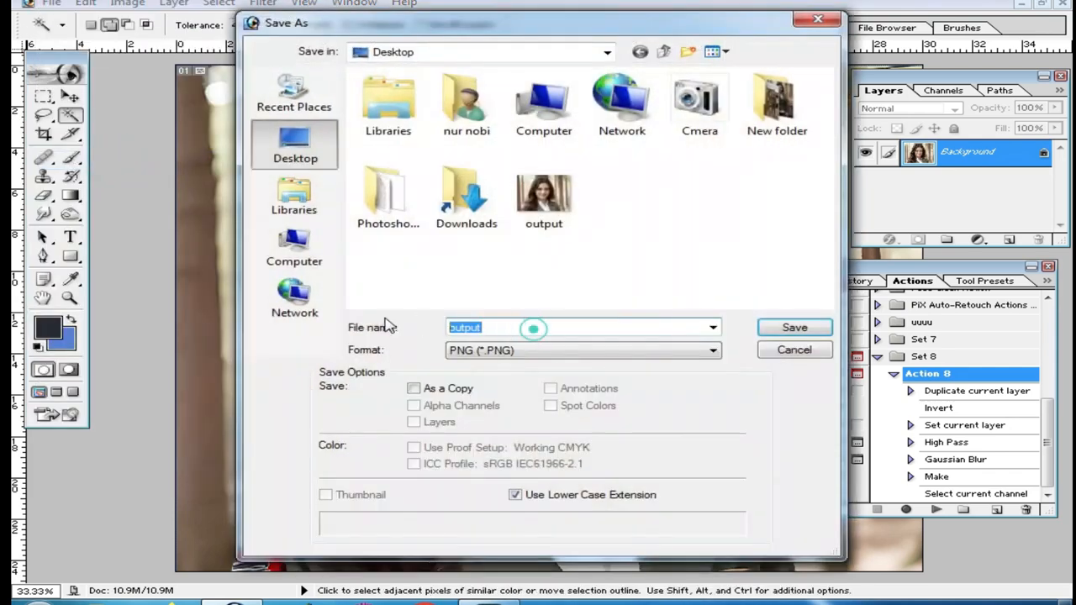
click(538, 351)
click(526, 429)
double_click(548, 331)
text(5555555)
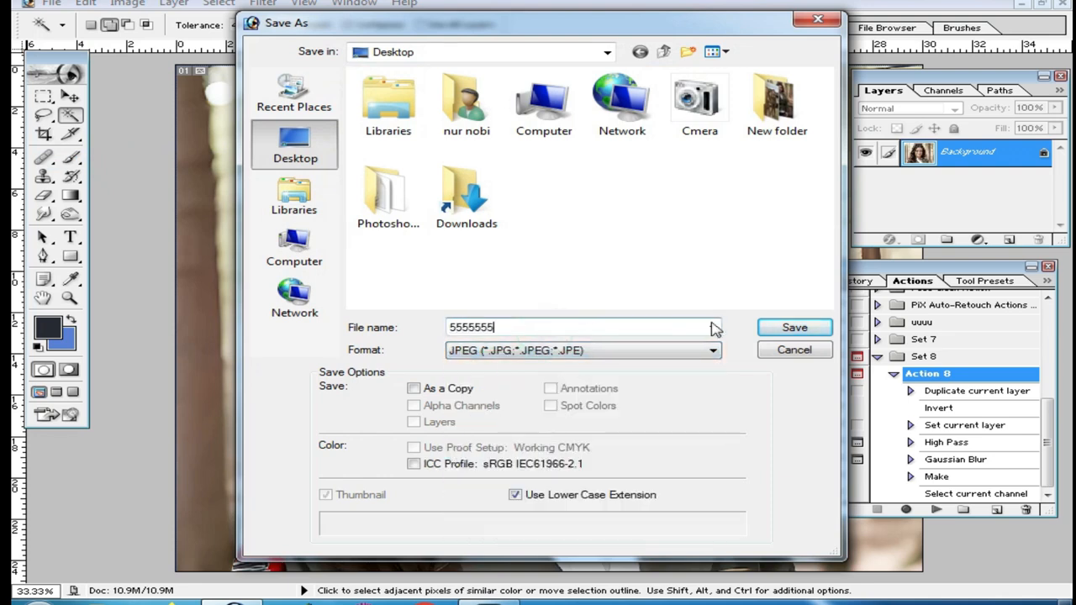
click(794, 327)
click(708, 176)
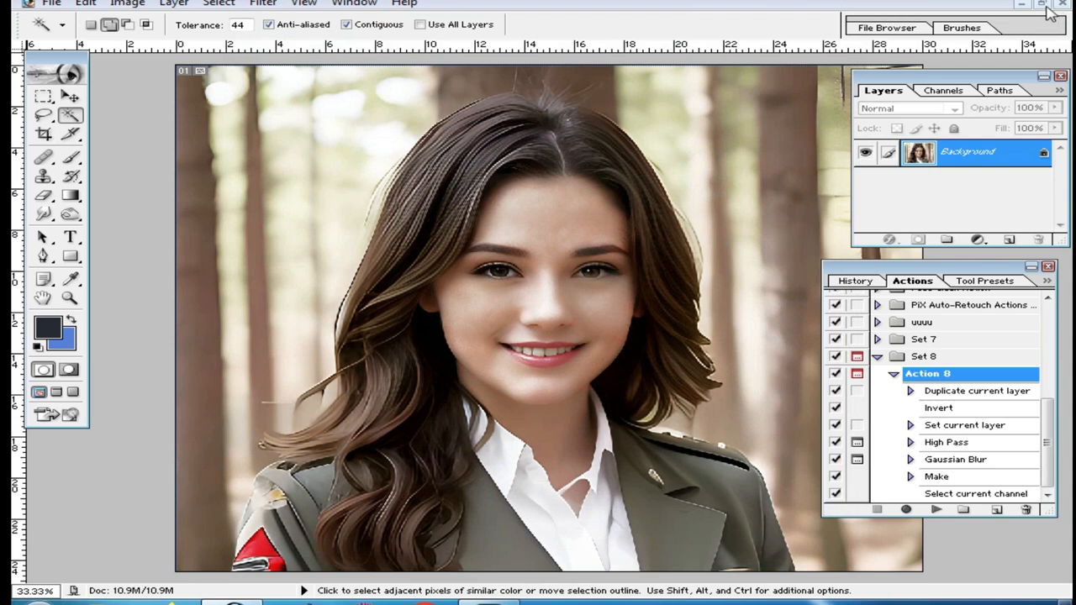
click(1042, 5)
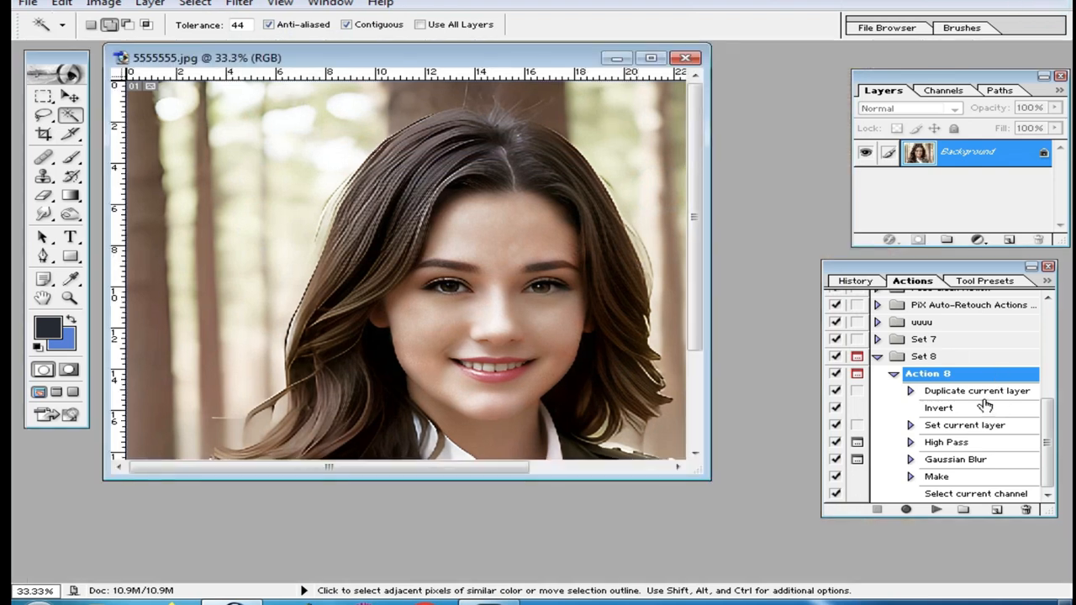